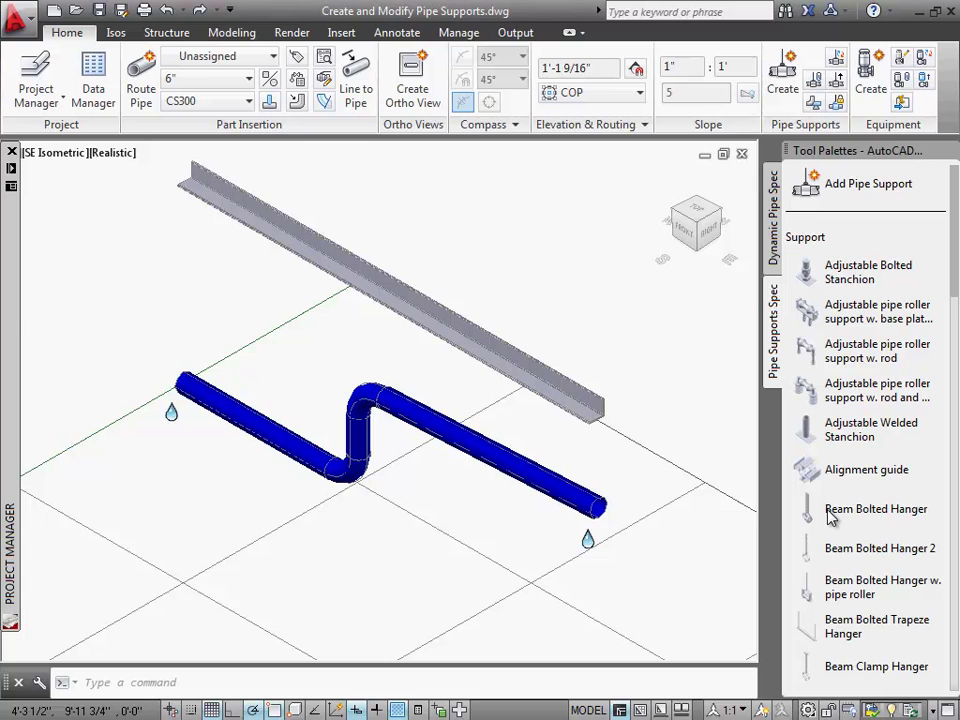
- Place a Beam Bolted Hanger on the lower pipe run at a 12 inch offset
left_click(830, 512)
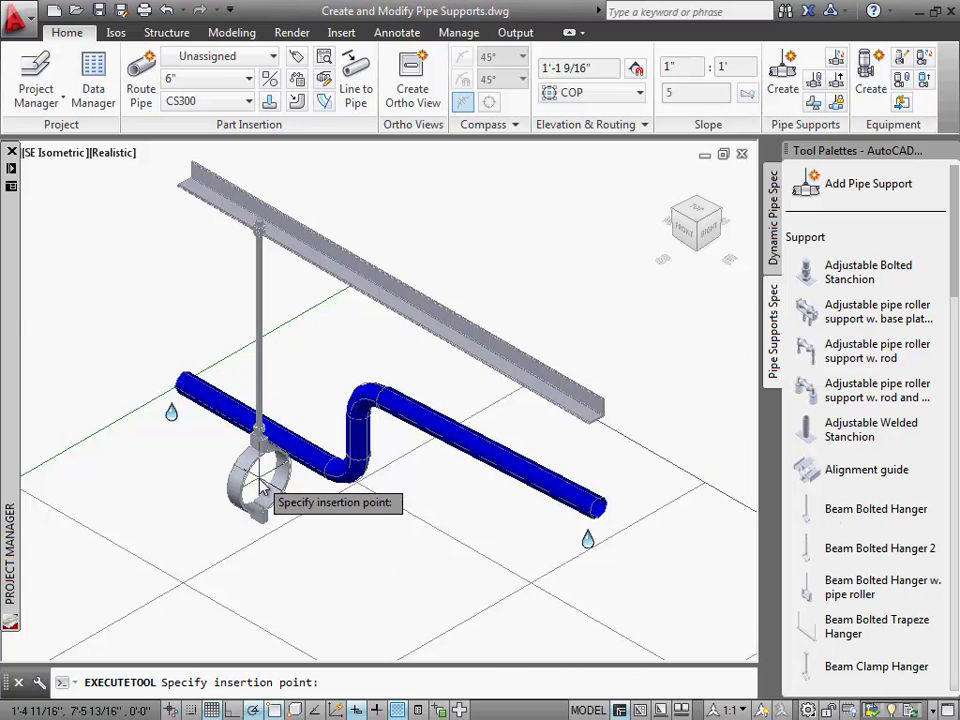
left_click(272, 450)
key("Tab")
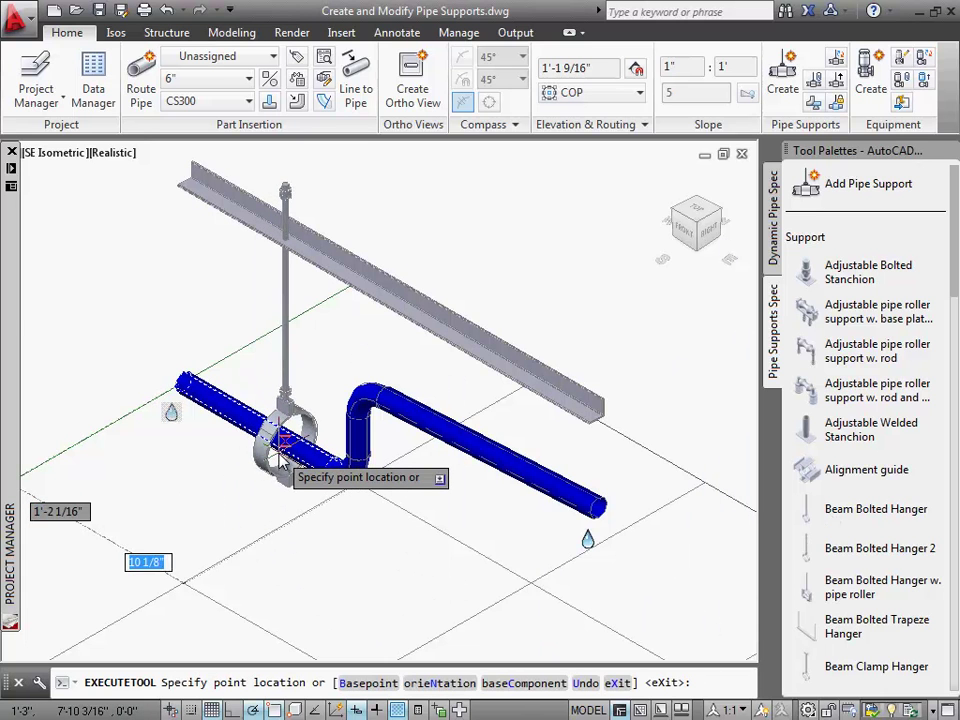
type("12")
key("Return")
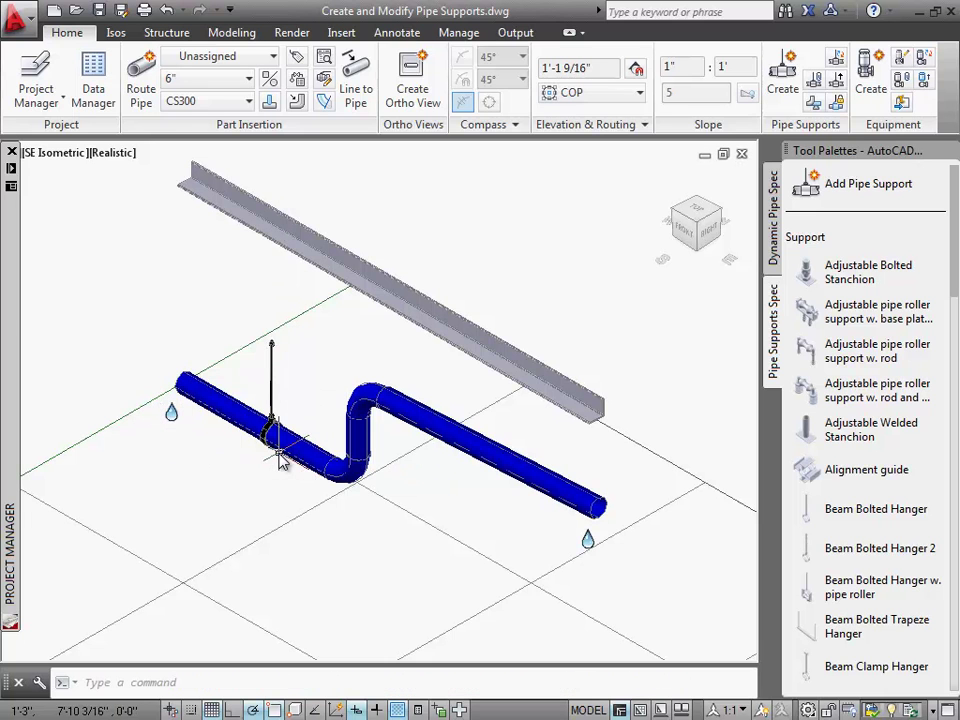
- Set the hanger's H to 18 (1'-6") and extend its rod up to the beam
left_click(272, 395)
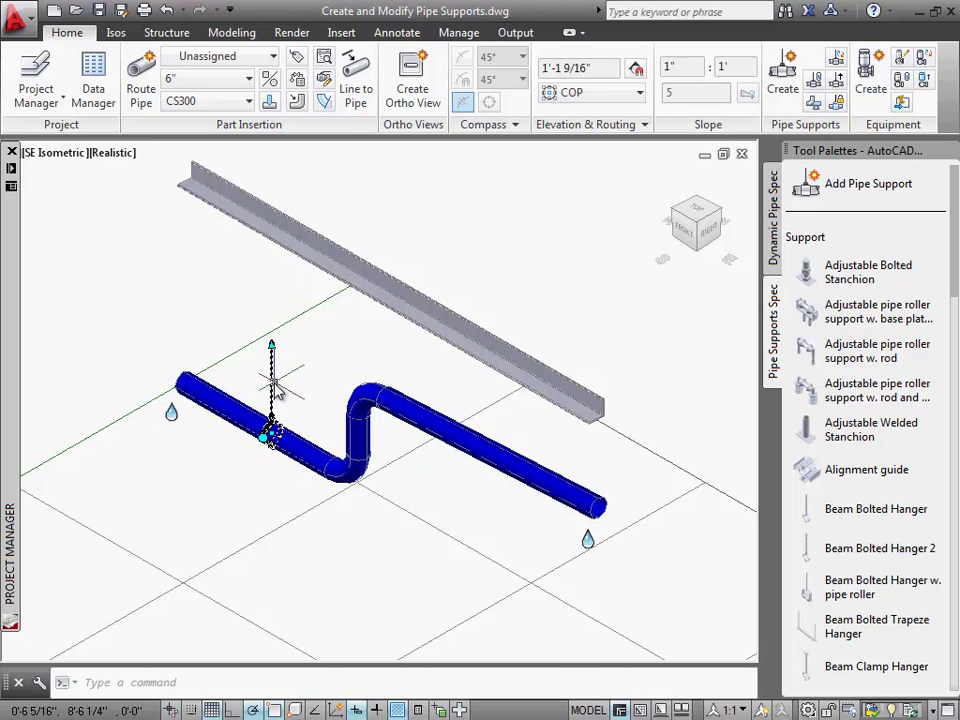
right_click(277, 392)
left_click(403, 683)
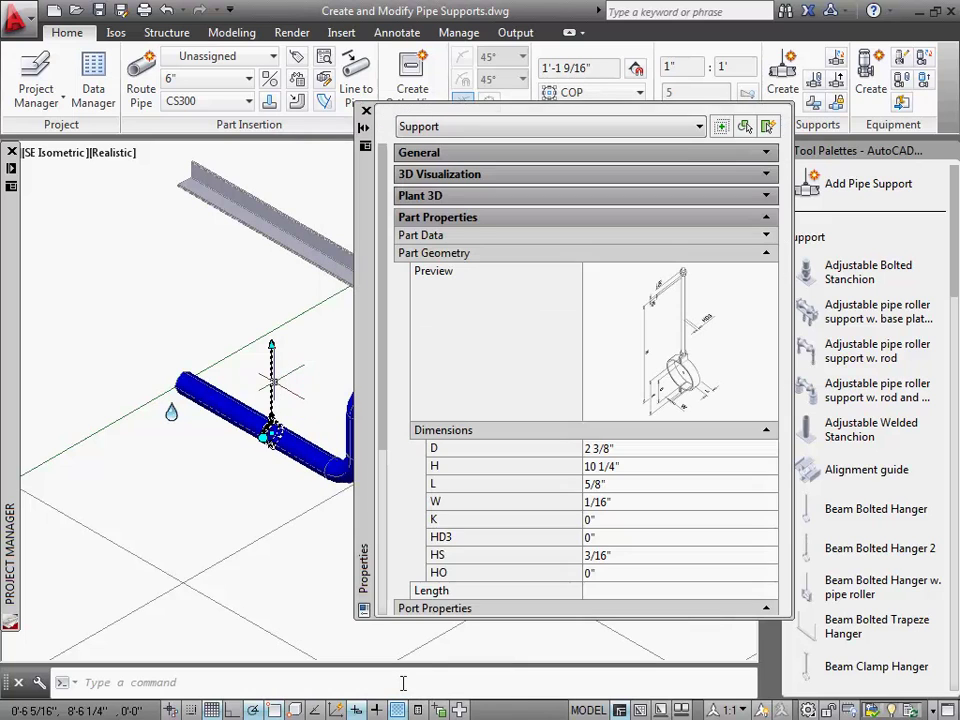
left_click(612, 467)
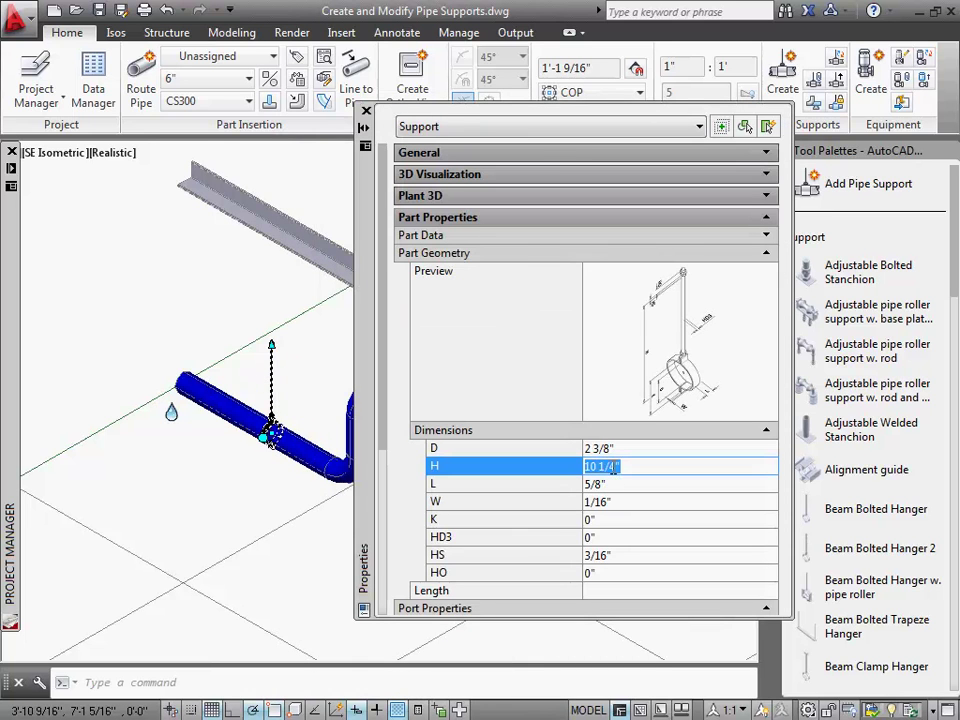
type("18")
key("Tab")
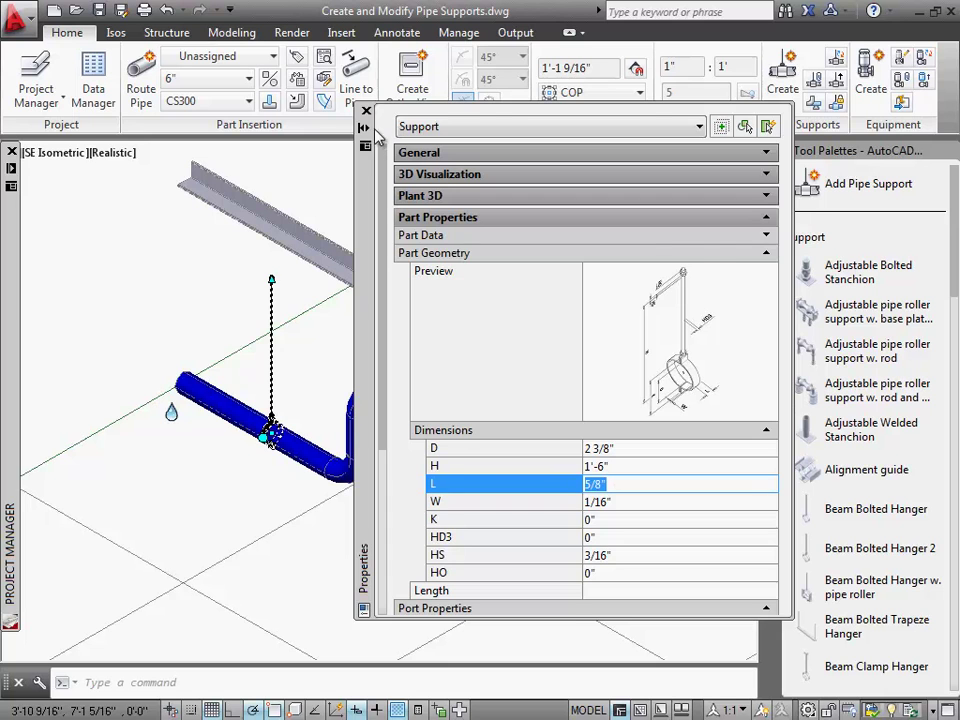
left_click(366, 111)
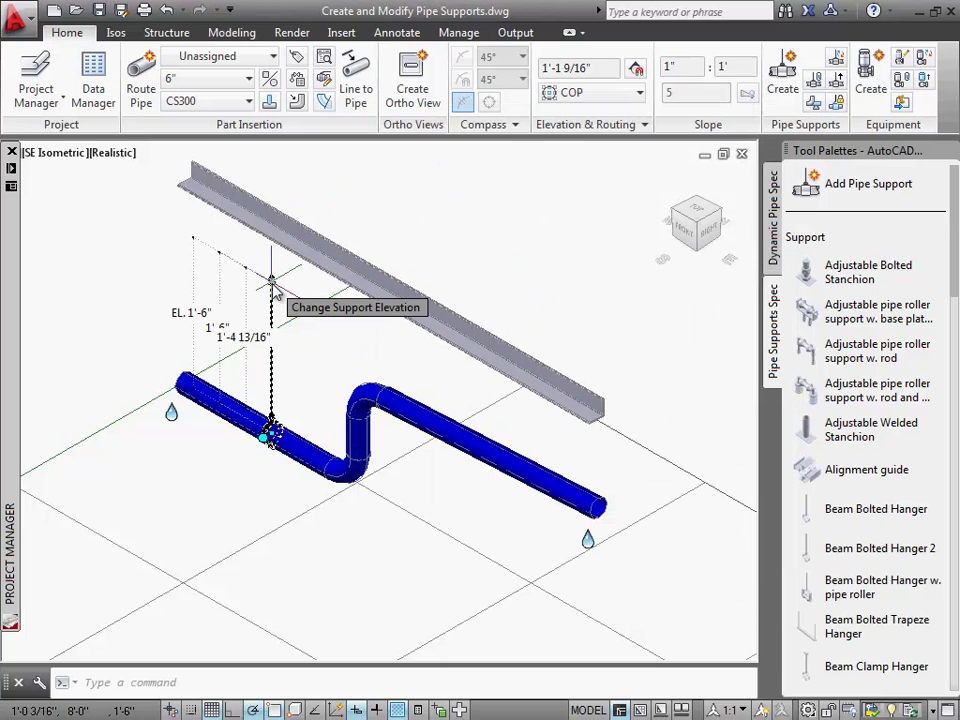
left_click(272, 284)
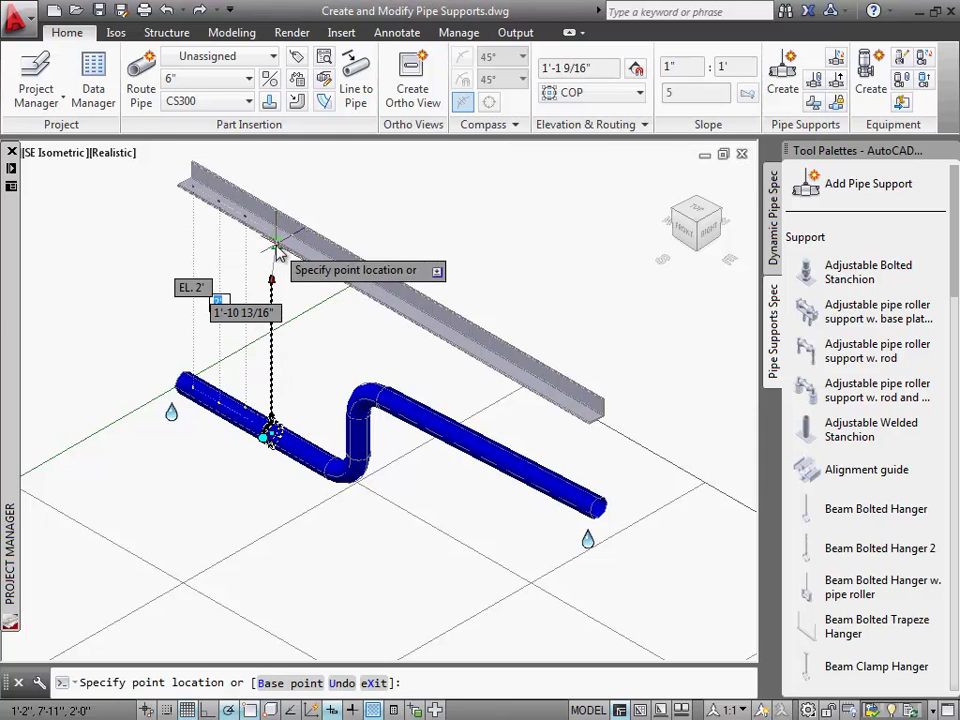
left_click(275, 245)
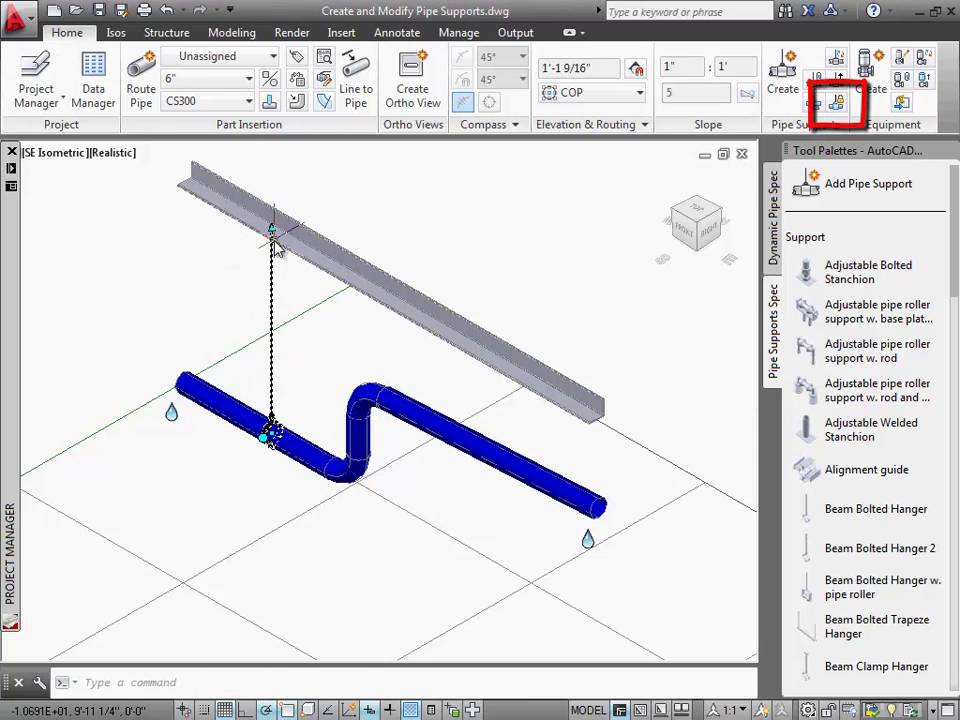
- Copy the hanger 12 inches along onto the right-hand pipe run
left_click(836, 110)
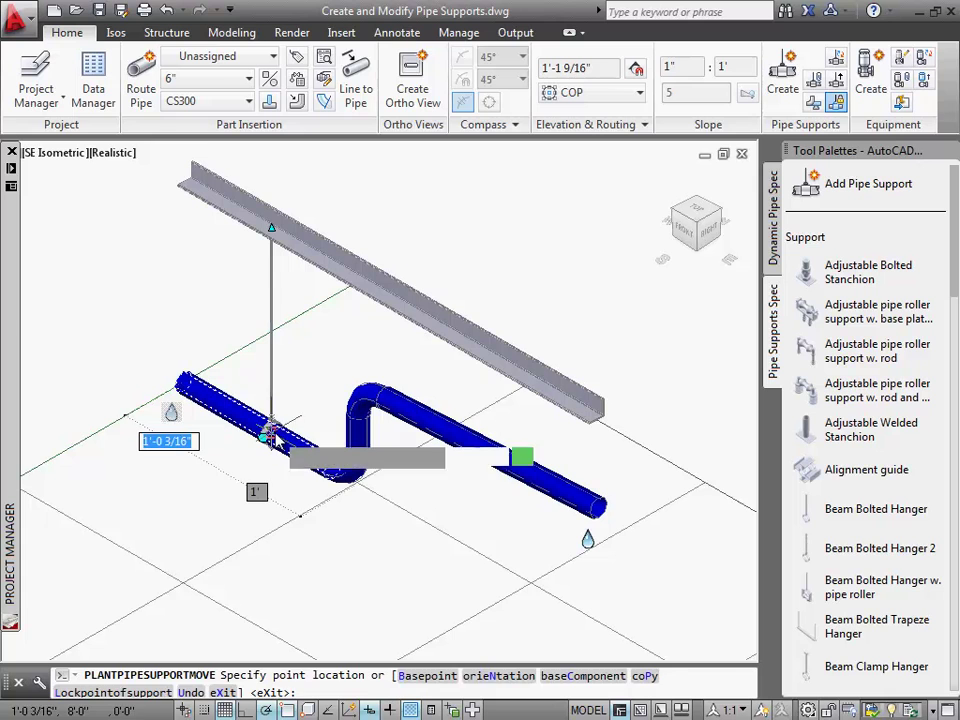
left_click(271, 433)
left_click(270, 433)
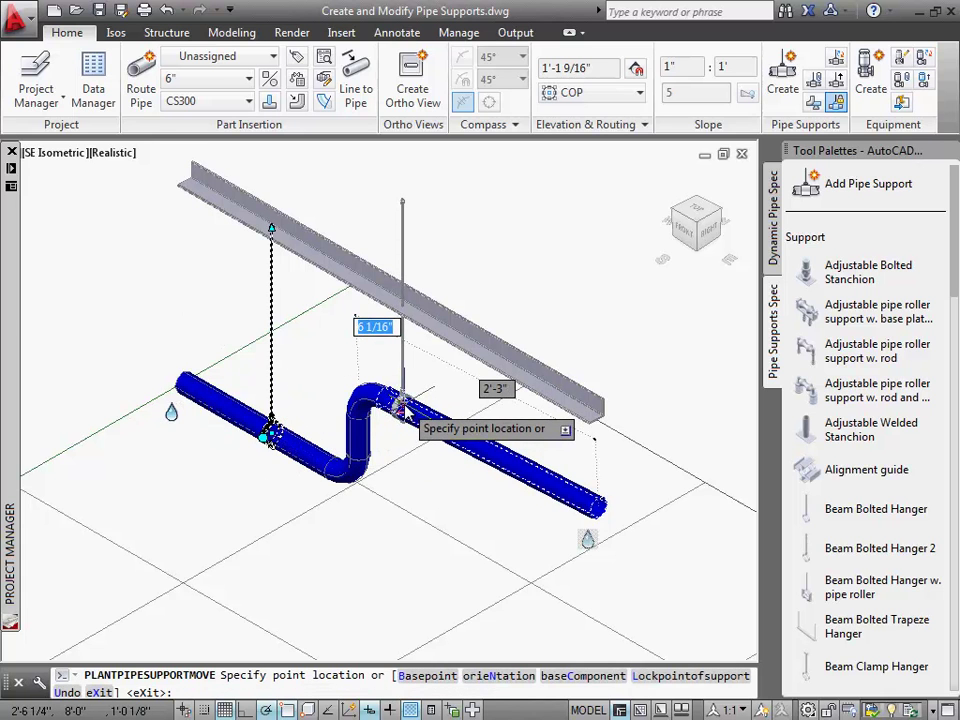
type("12")
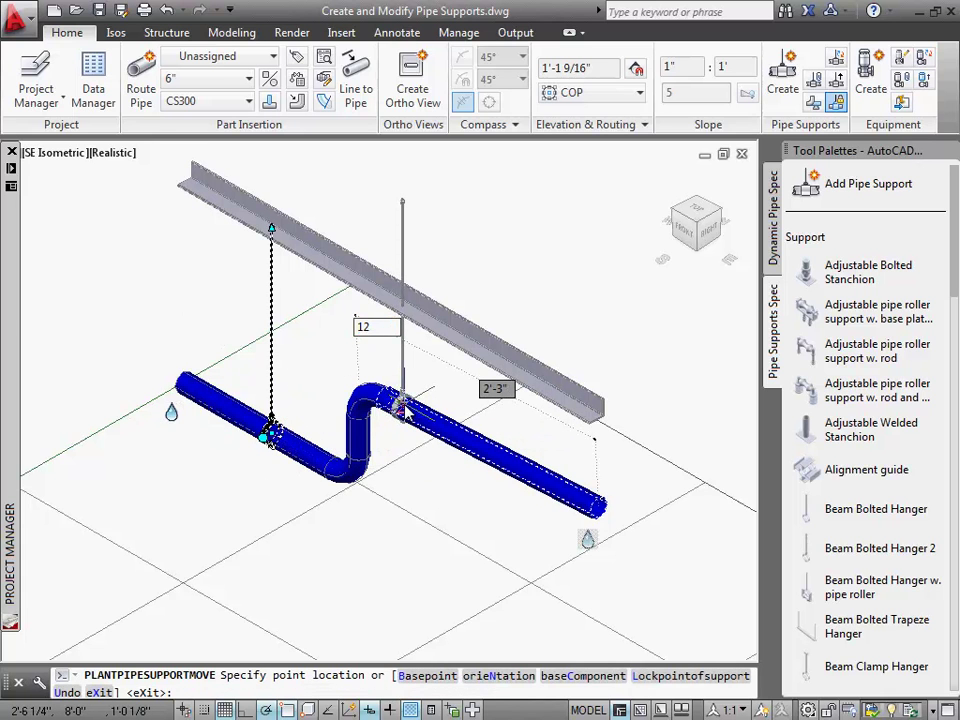
key("Return")
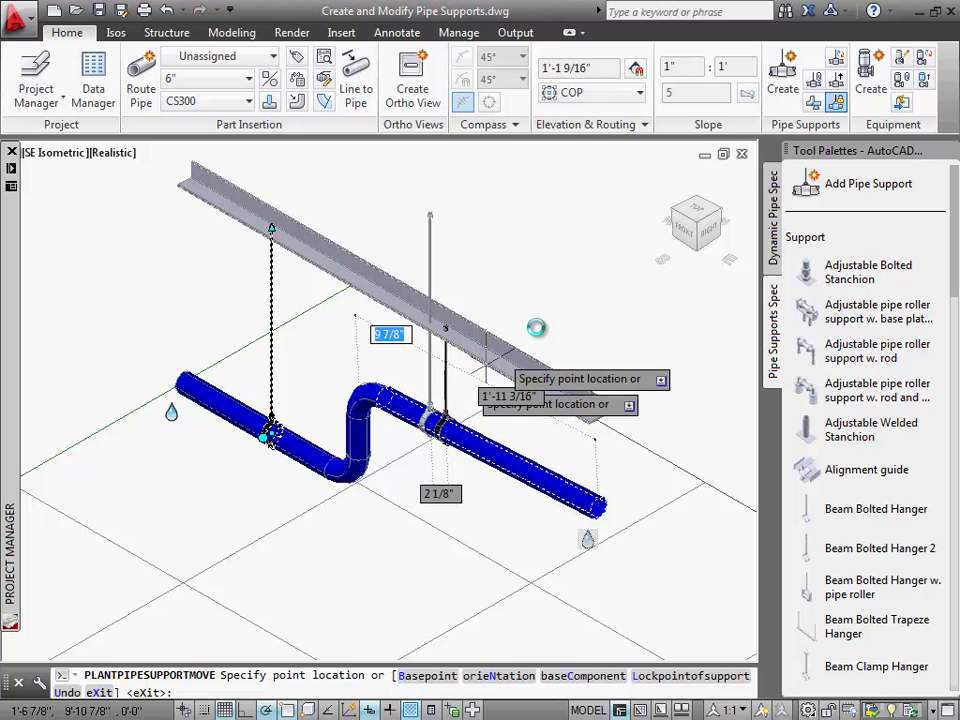
left_click(438, 395)
- In the Front view, place a second hanger copy at a 6 inch offset
left_click(686, 230)
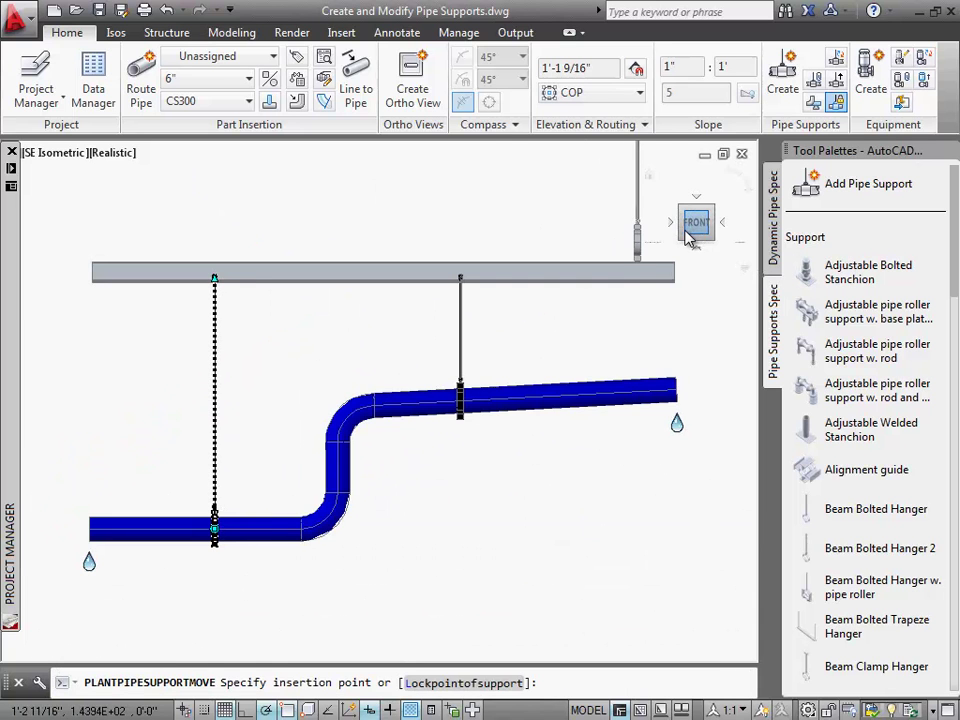
left_click(638, 398)
type("6")
key("Return")
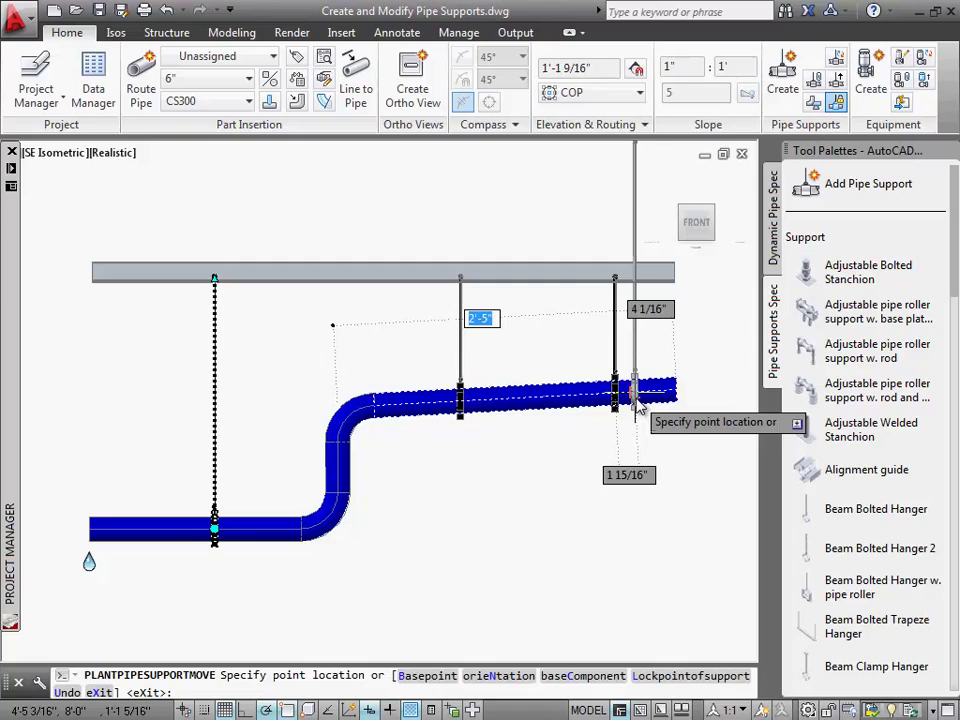
key("Return")
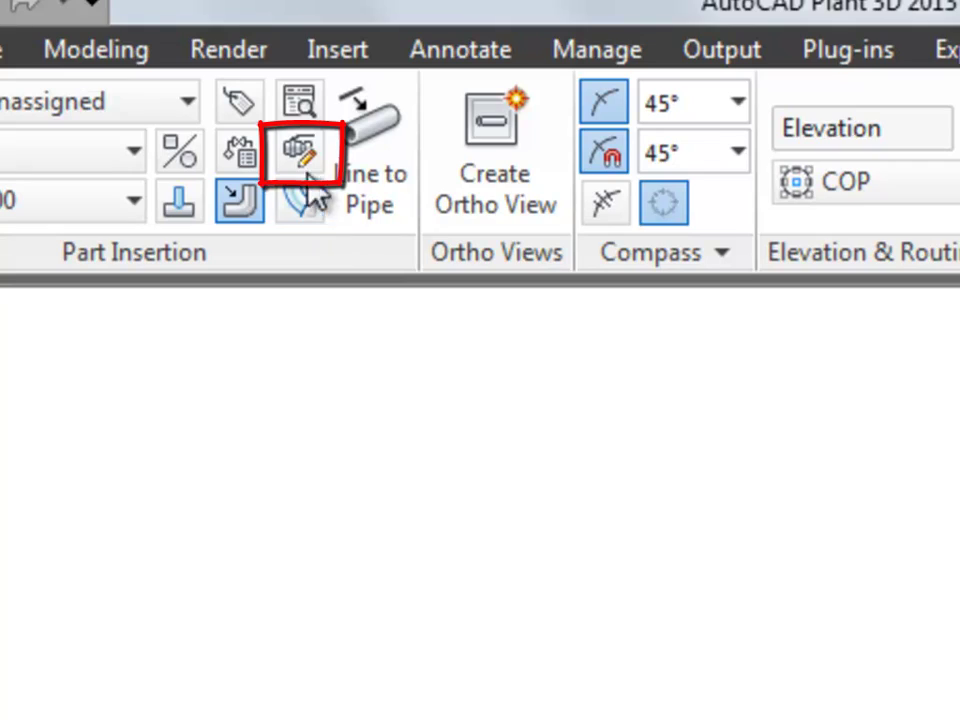
- Create a custom part using the PipeRunComponent > Instrument flanged horizontal-cylinder shape
left_click(300, 150)
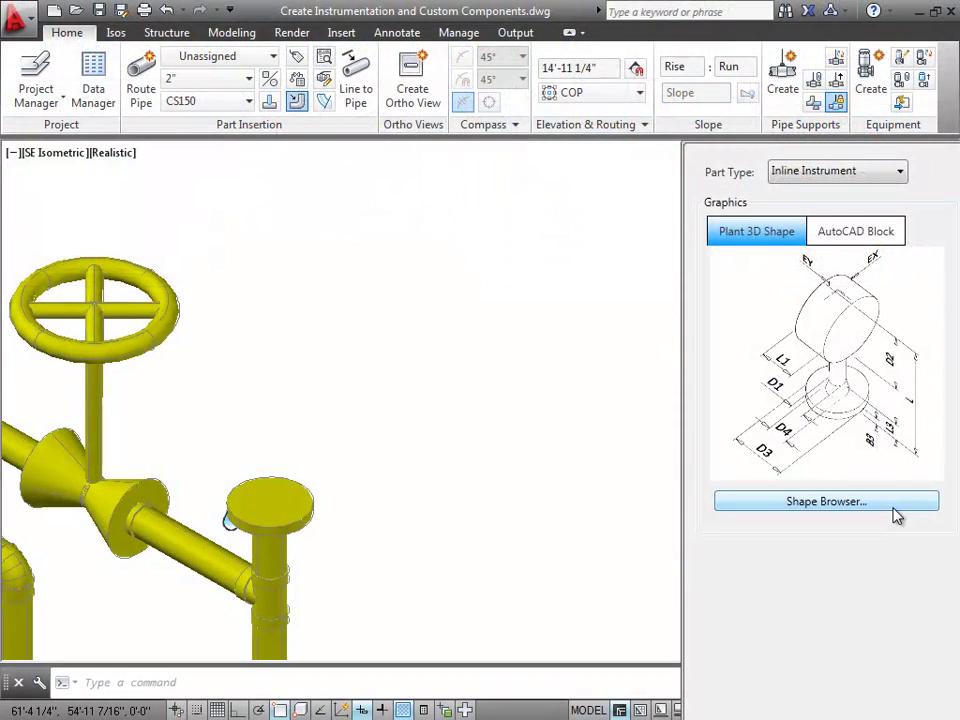
left_click(897, 508)
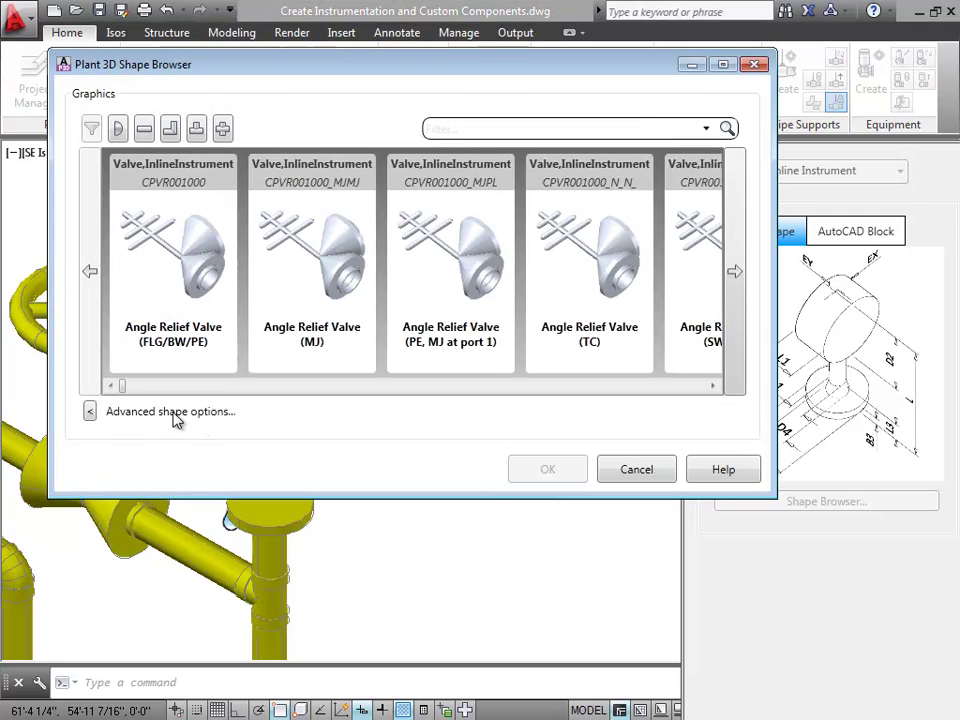
left_click(90, 411)
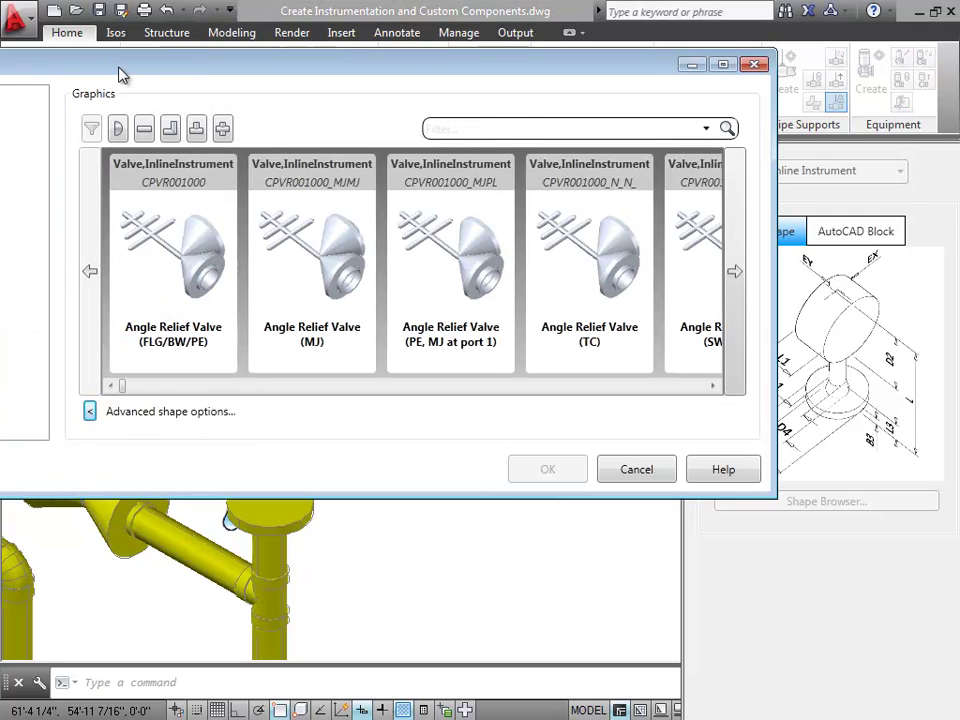
left_click_drag(122, 75, 316, 135)
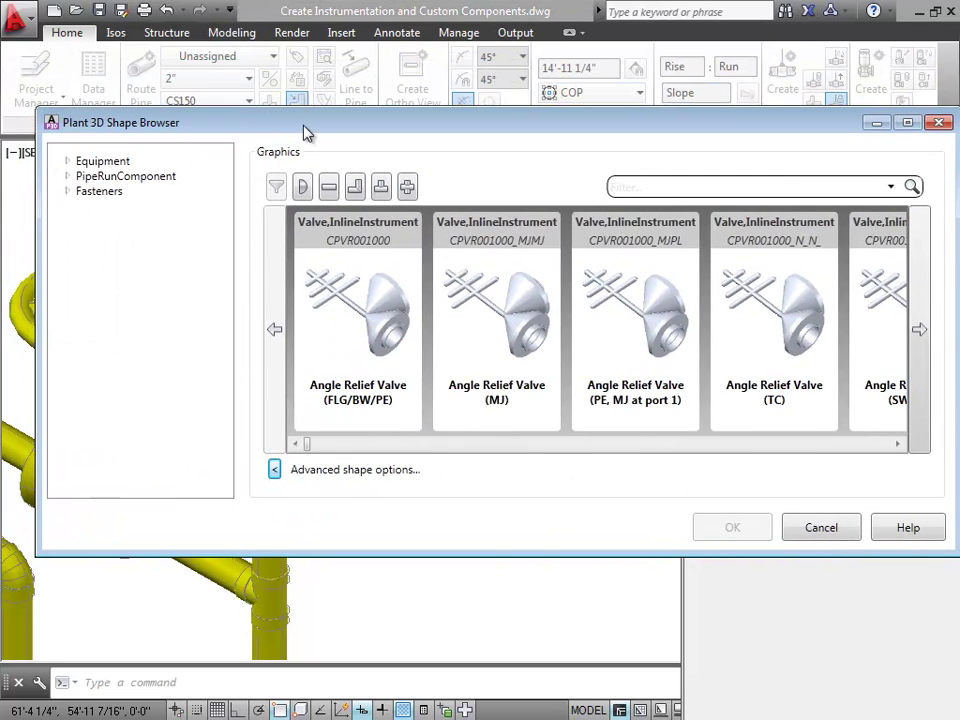
left_click(68, 177)
left_click(119, 358)
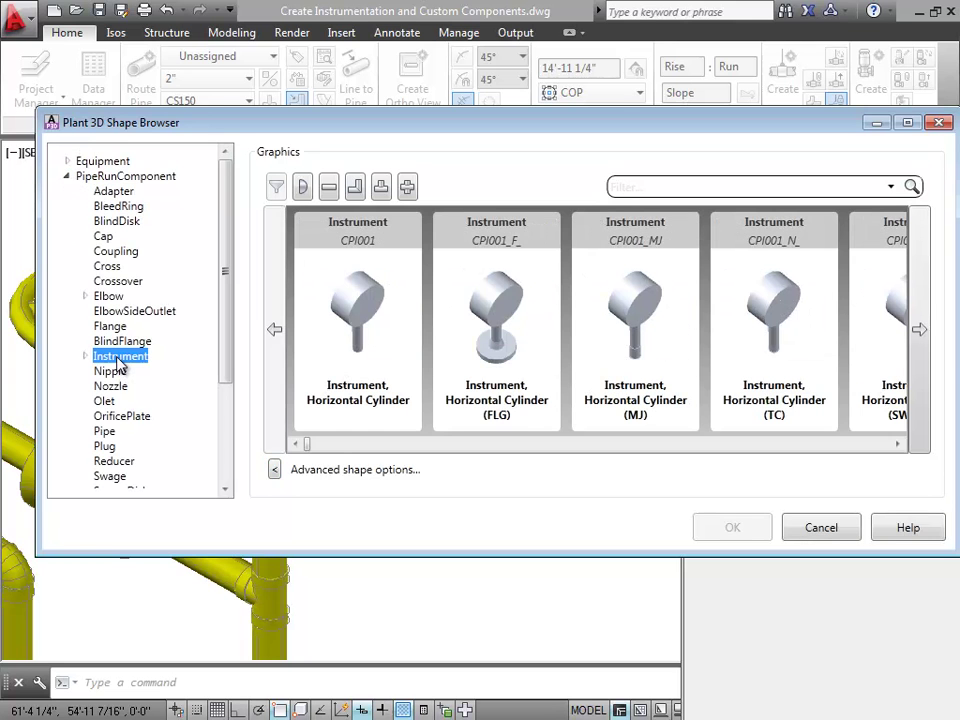
left_click(491, 392)
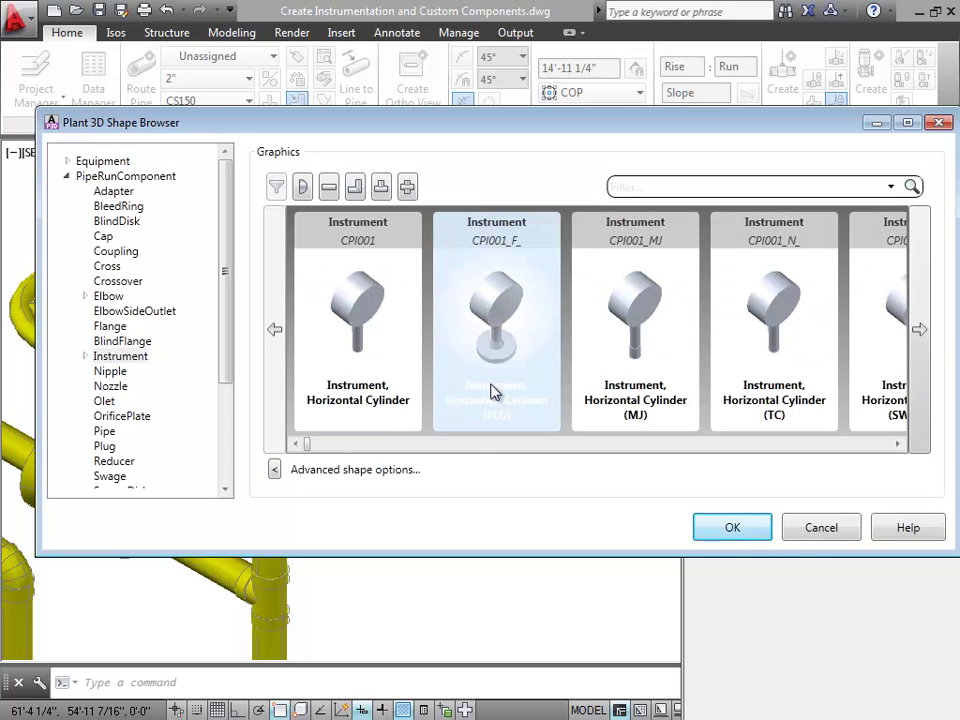
left_click(745, 535)
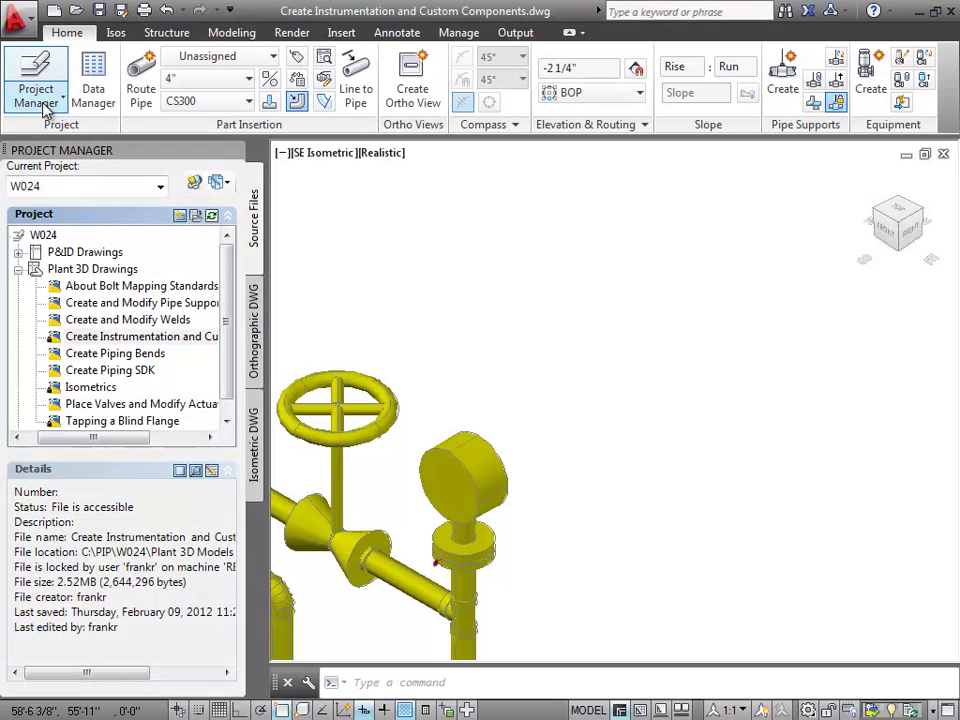
- In Project Setup's Isometric DWG Settings, live-preview the iso with a different iso style
left_click(38, 102)
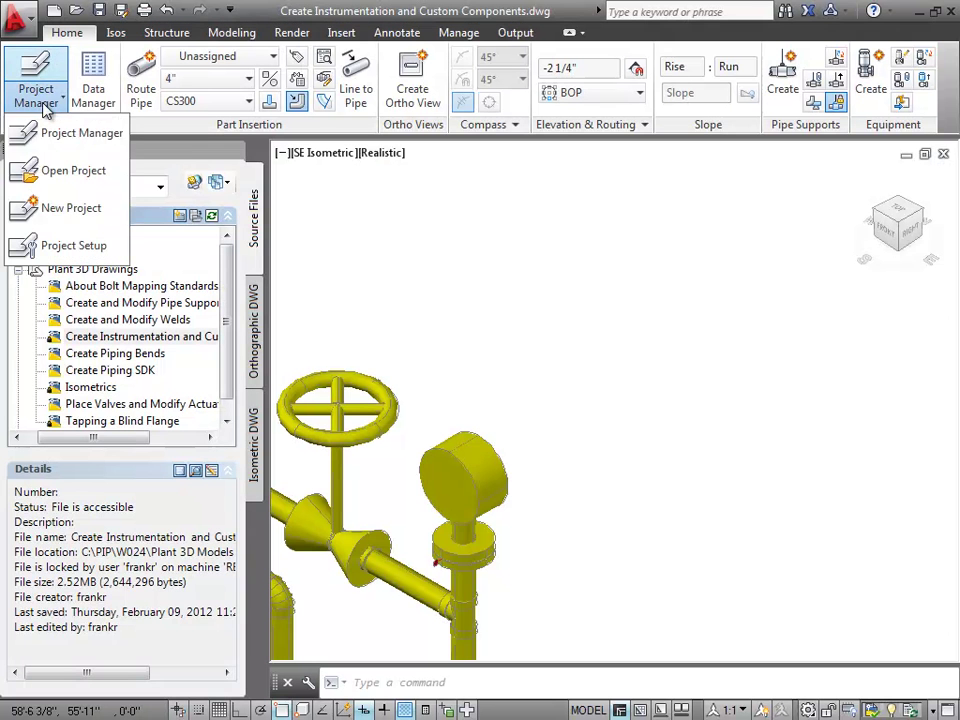
left_click(83, 248)
left_click(97, 178)
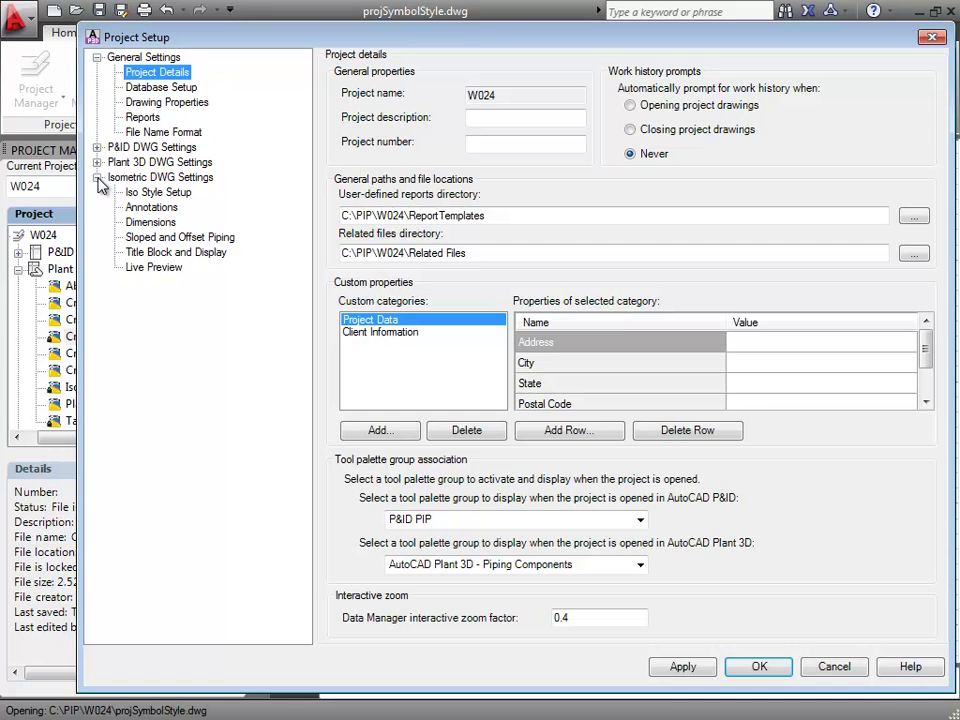
left_click(146, 270)
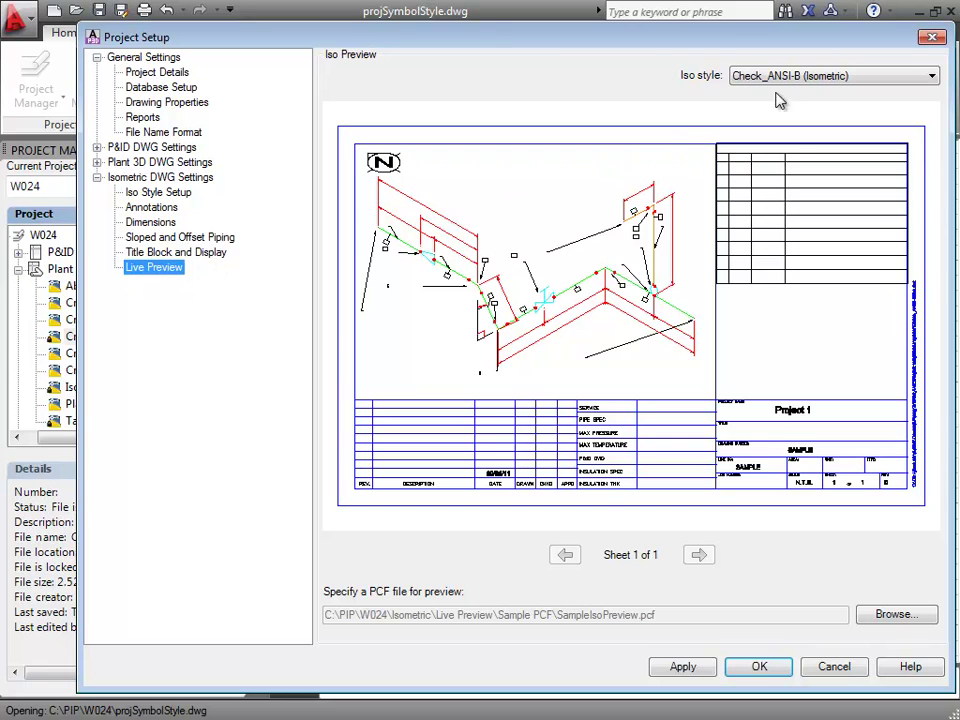
left_click(785, 78)
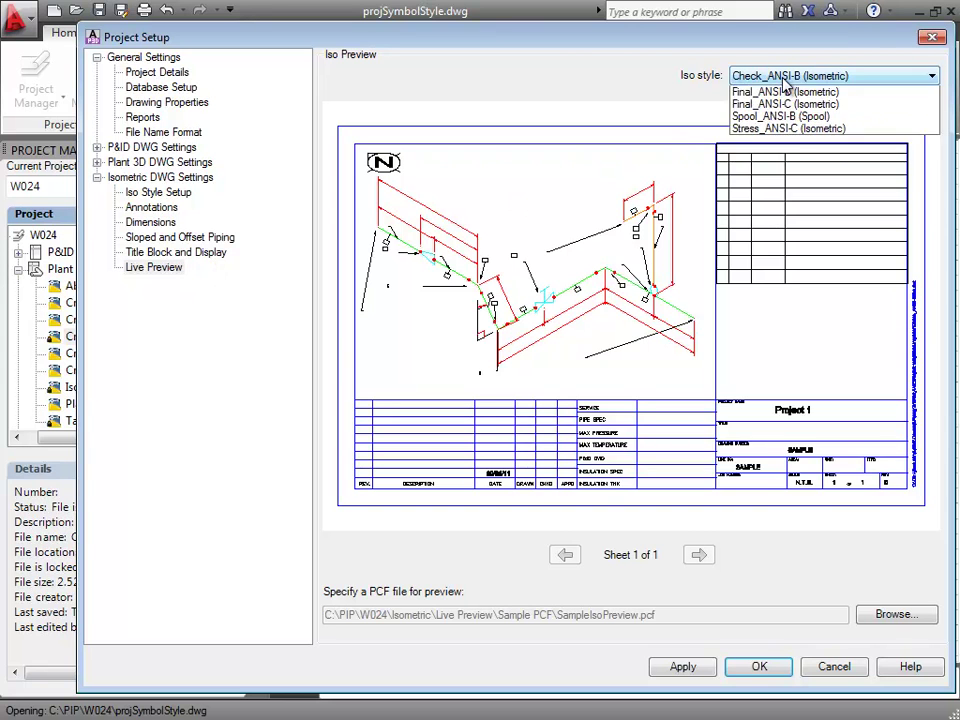
left_click(784, 106)
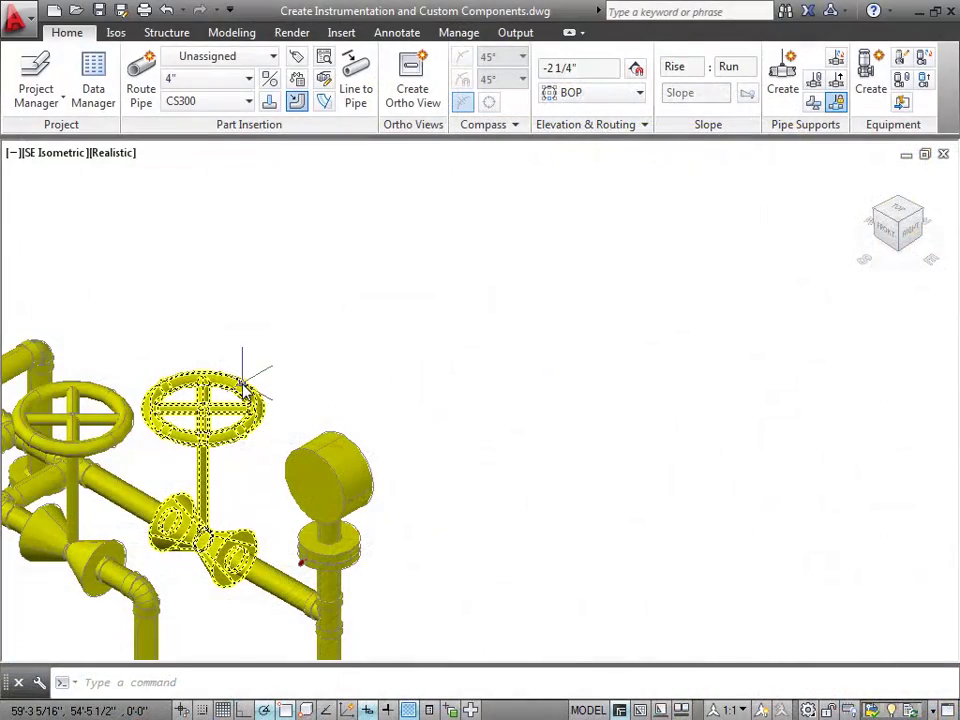
- Override the 2" valve's HandWheel operator with a T-Crank in its properties
left_click(243, 388)
right_click(243, 388)
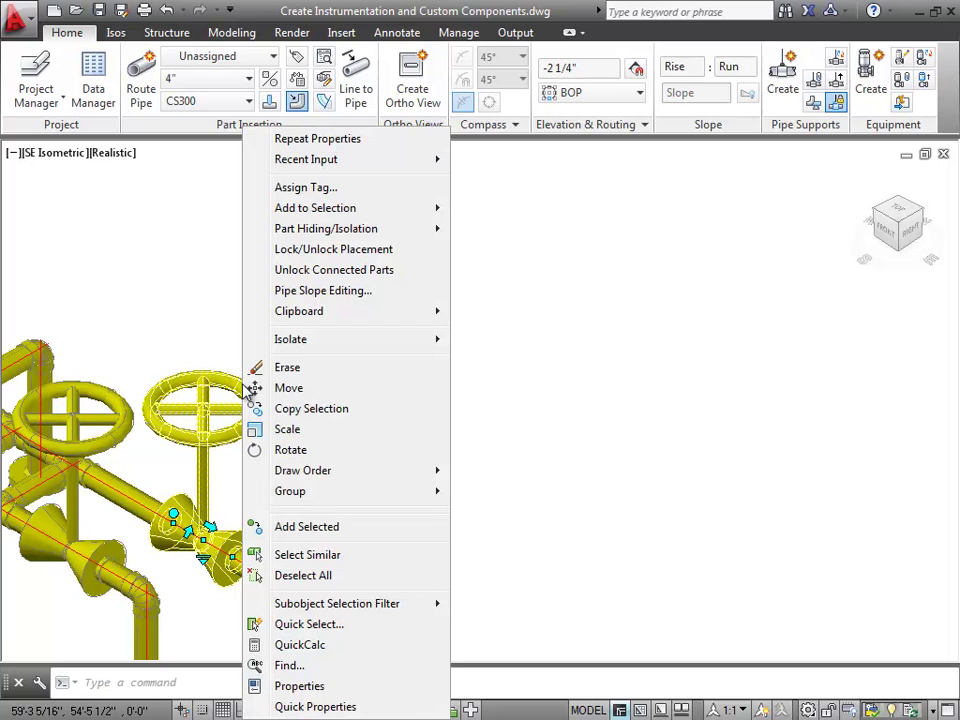
left_click(317, 684)
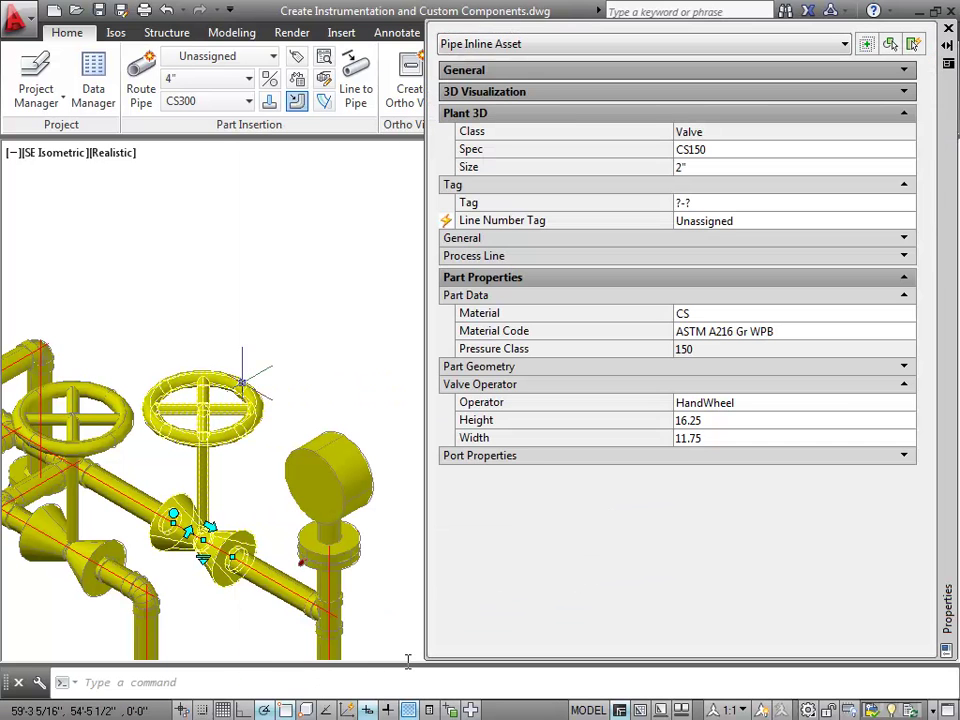
left_click(881, 406)
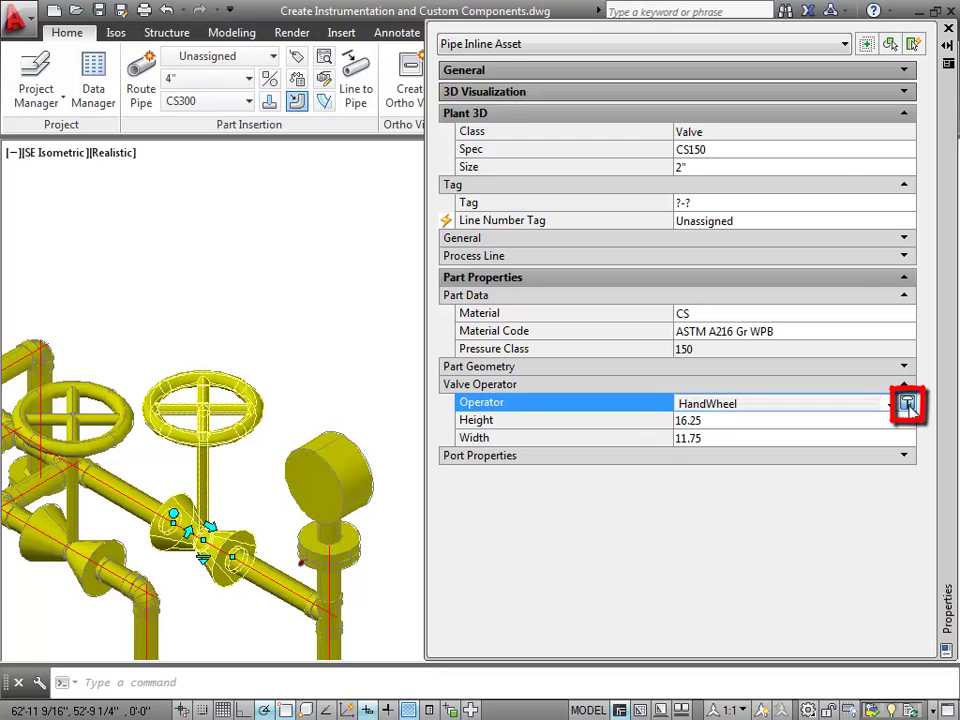
left_click(907, 404)
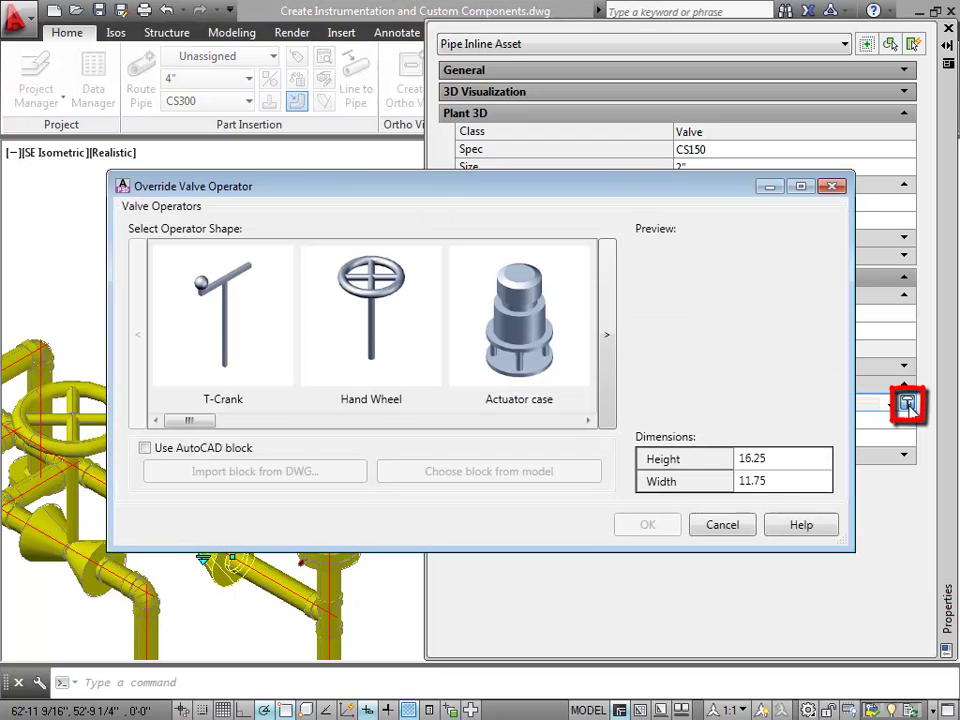
left_click(230, 355)
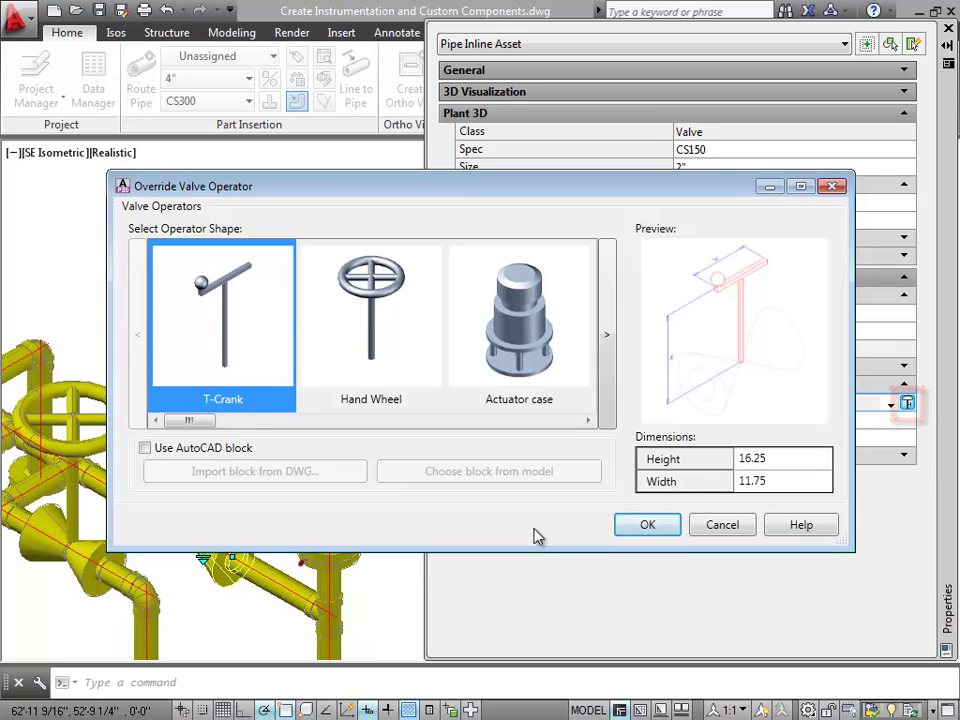
left_click(655, 528)
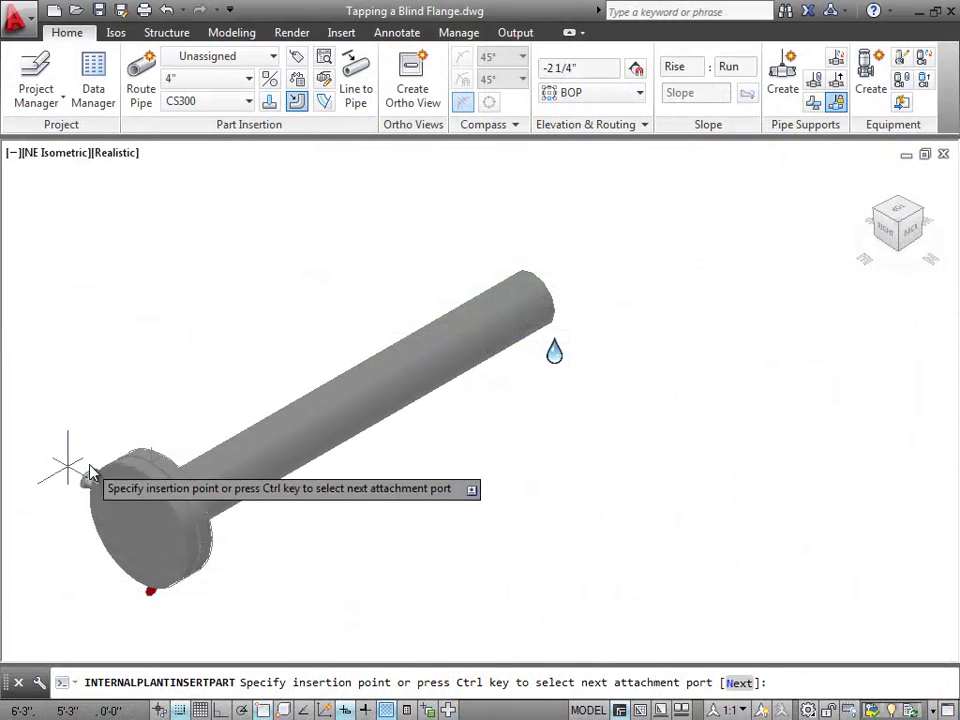
- Insert the tap on the blind flange face and pick its placement point
left_click(112, 495)
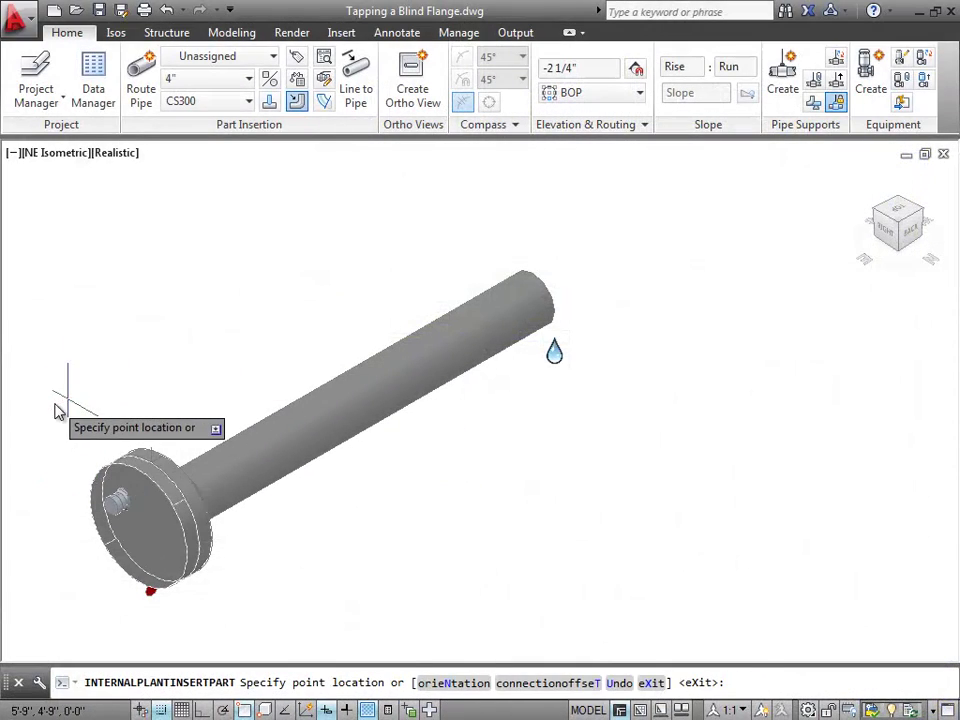
left_click(137, 414)
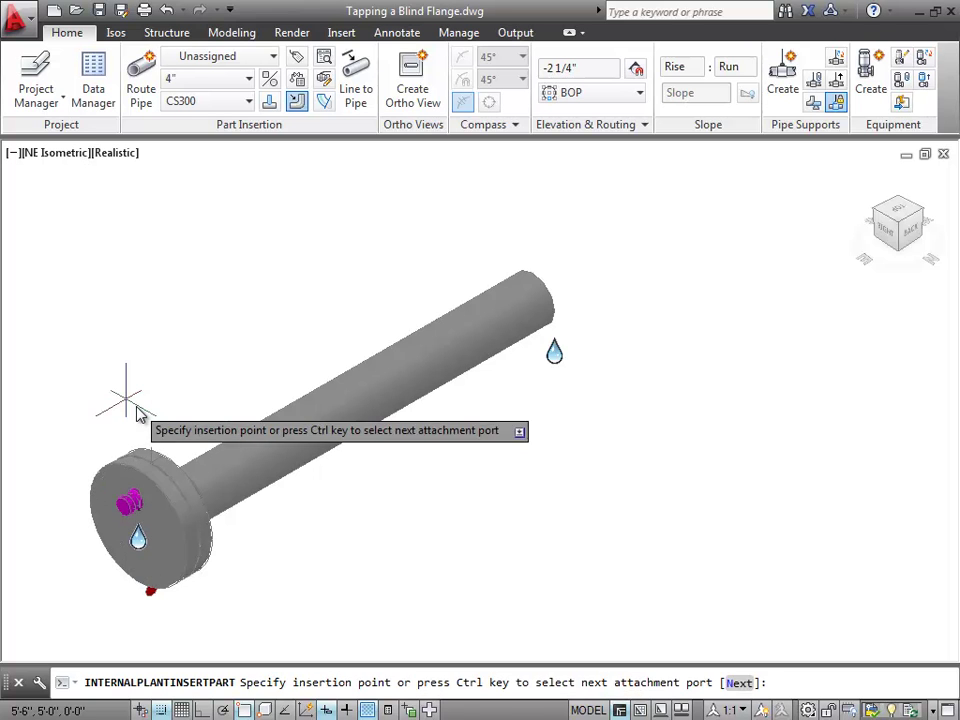
- Route a 1" branch off the main pipe with Bottomtangent connection offset and end it
left_click(135, 412)
left_click(352, 442)
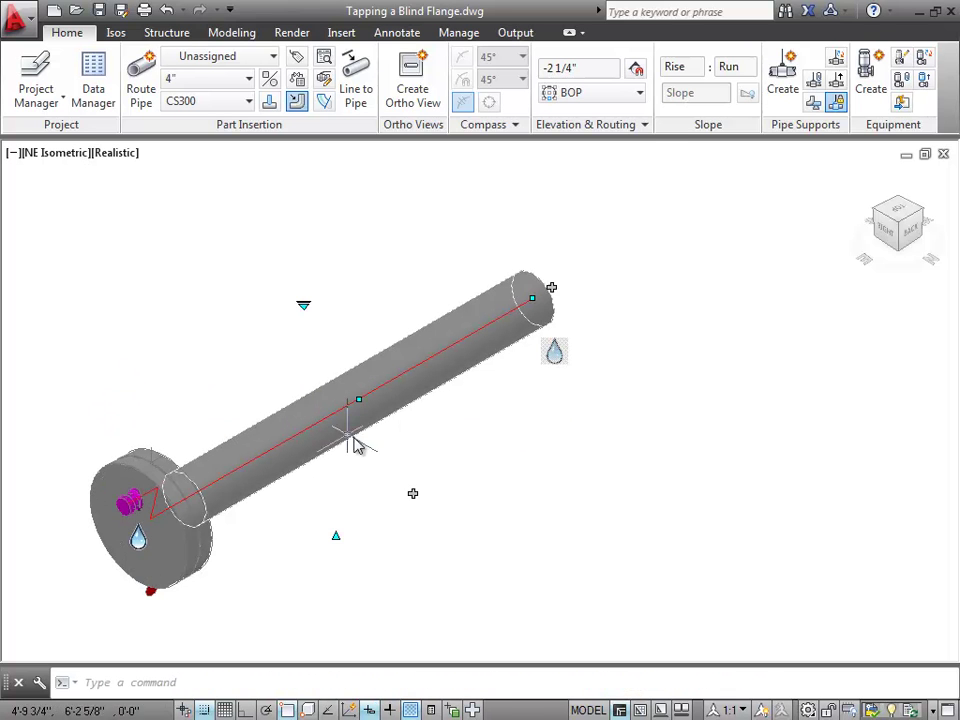
left_click(413, 496)
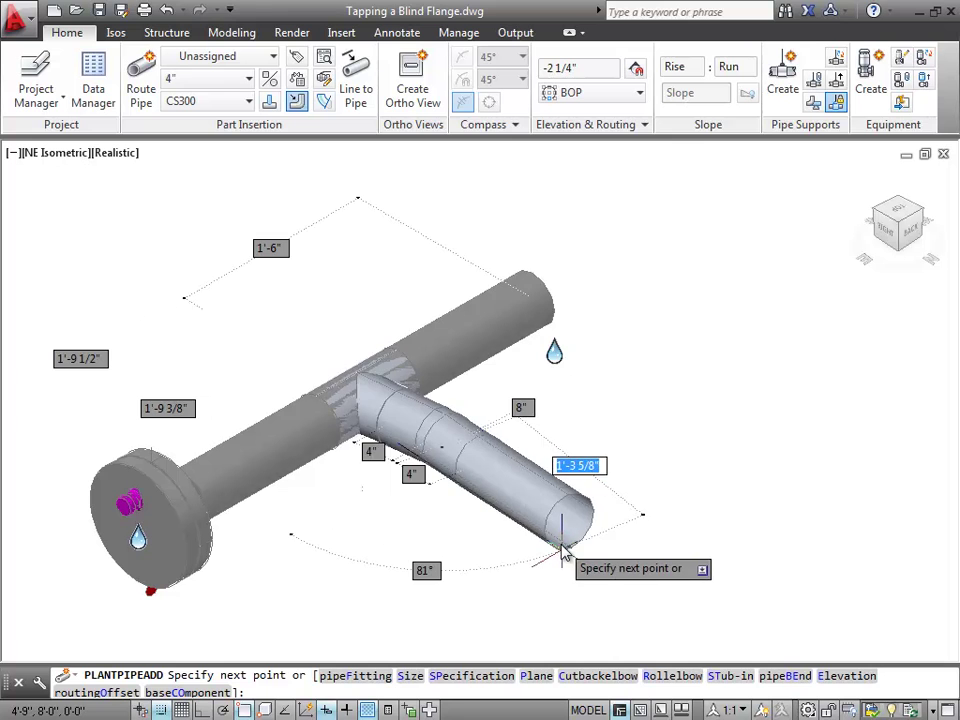
type("s")
key("Return")
key("Return")
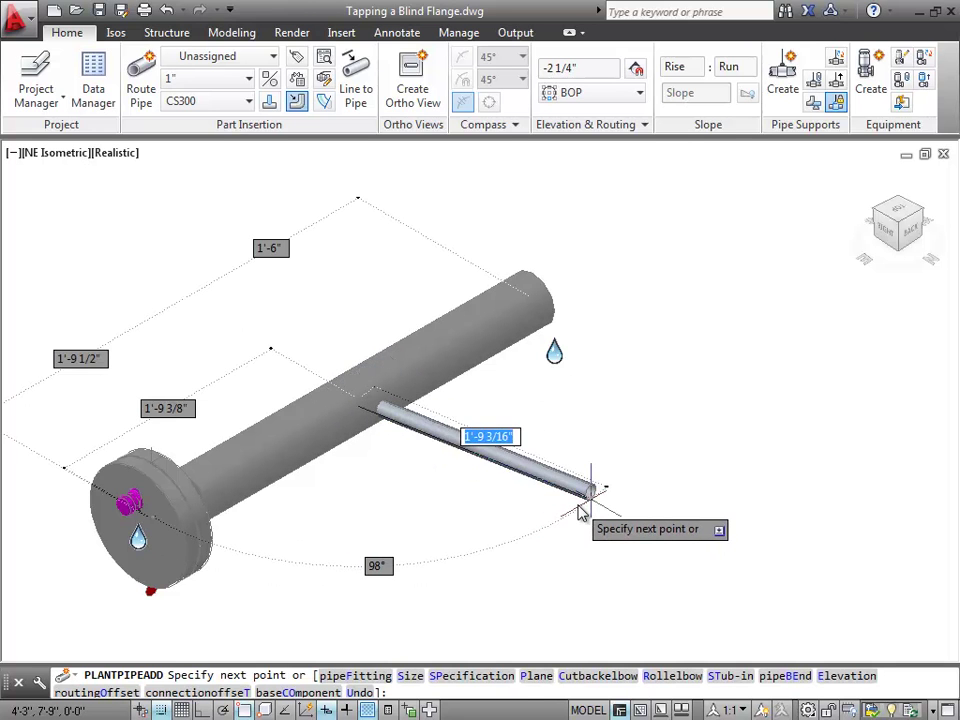
type("t")
key("Return")
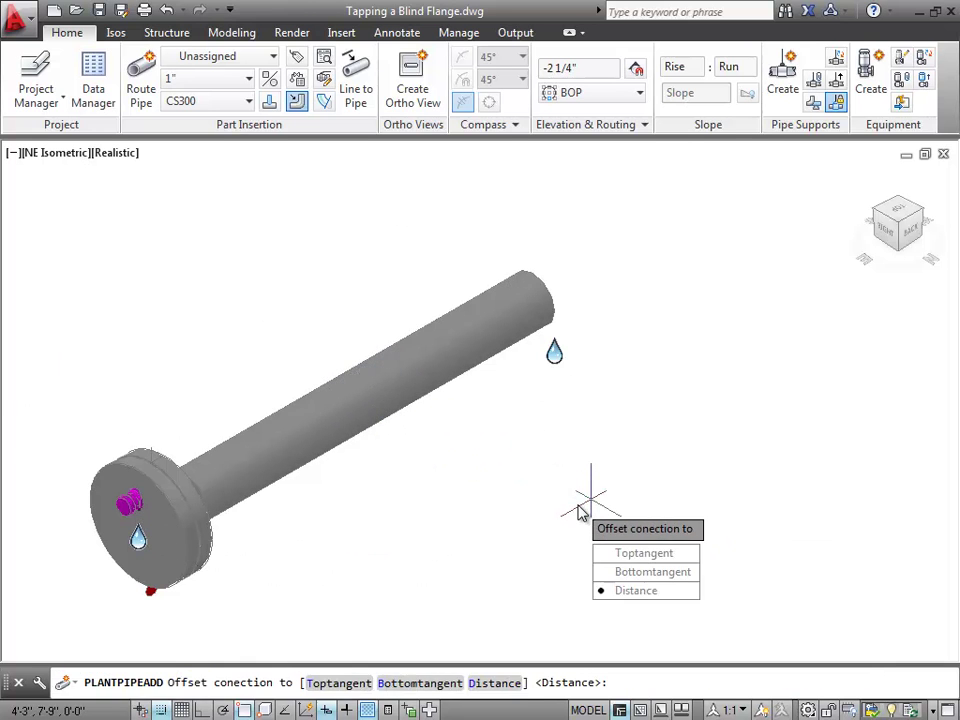
left_click(657, 573)
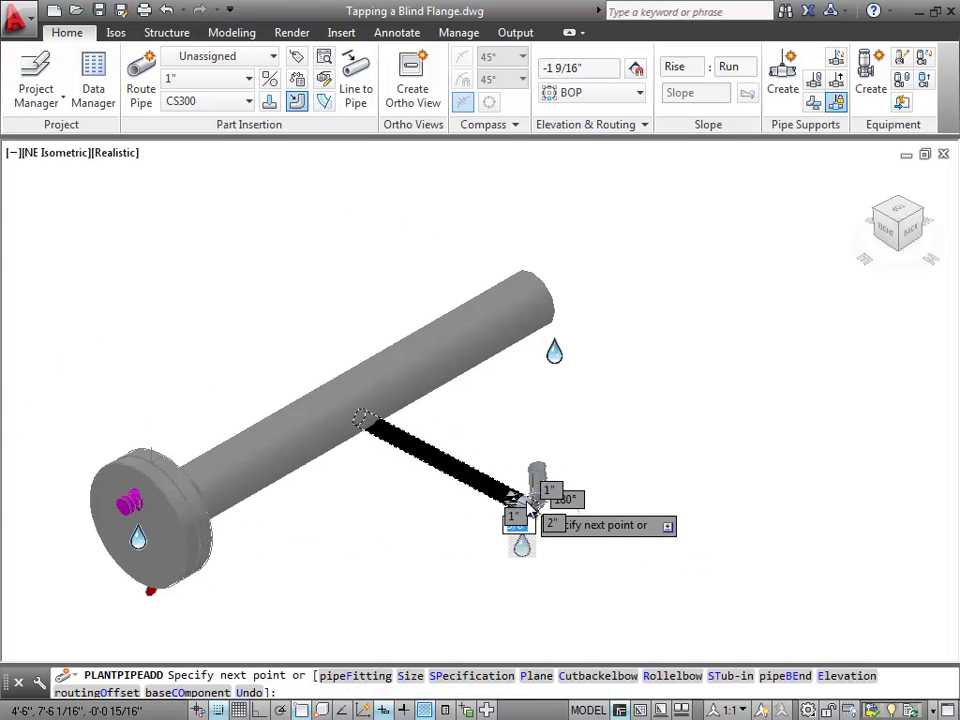
left_click(530, 500)
key("Return")
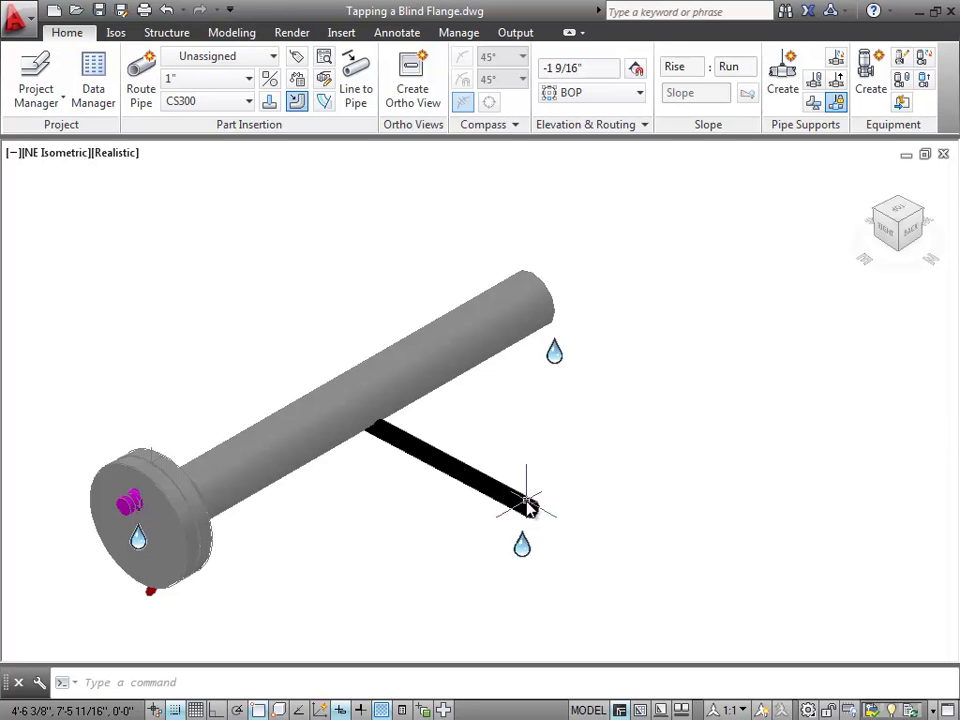
- In 2D Wireframe, add a reinforcing pad at the 1" branch connection, then return to Realistic
left_click(128, 160)
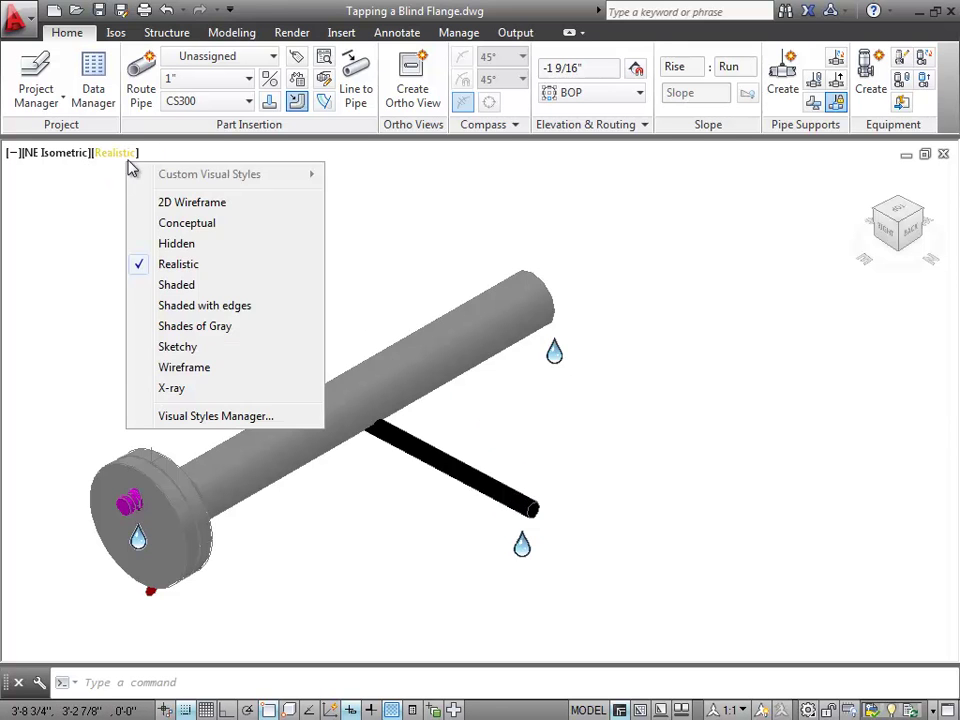
left_click(191, 203)
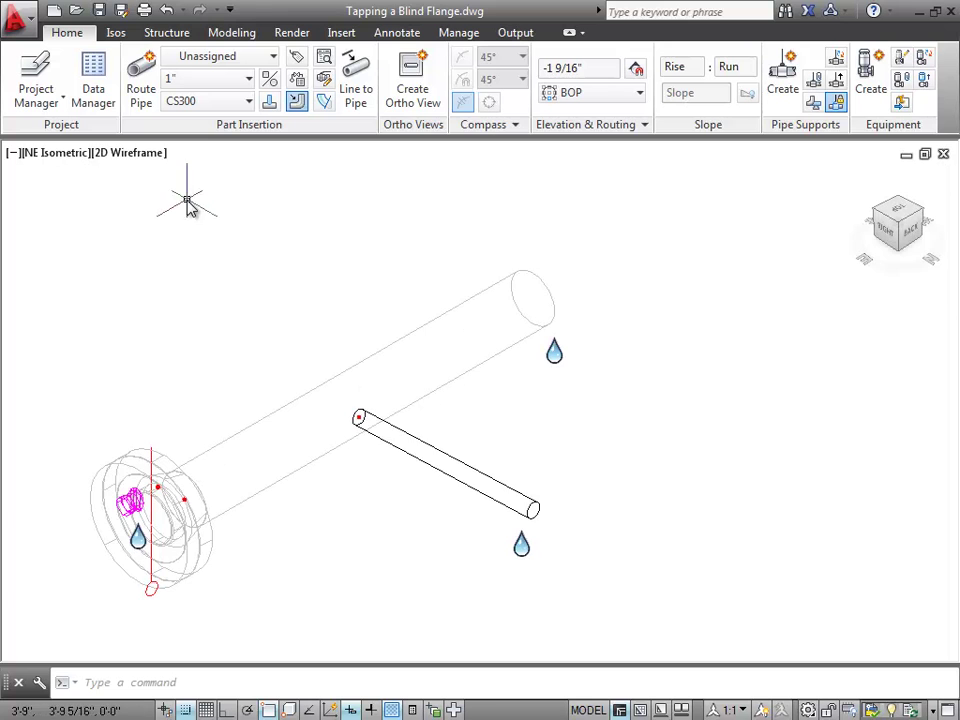
left_click(362, 418)
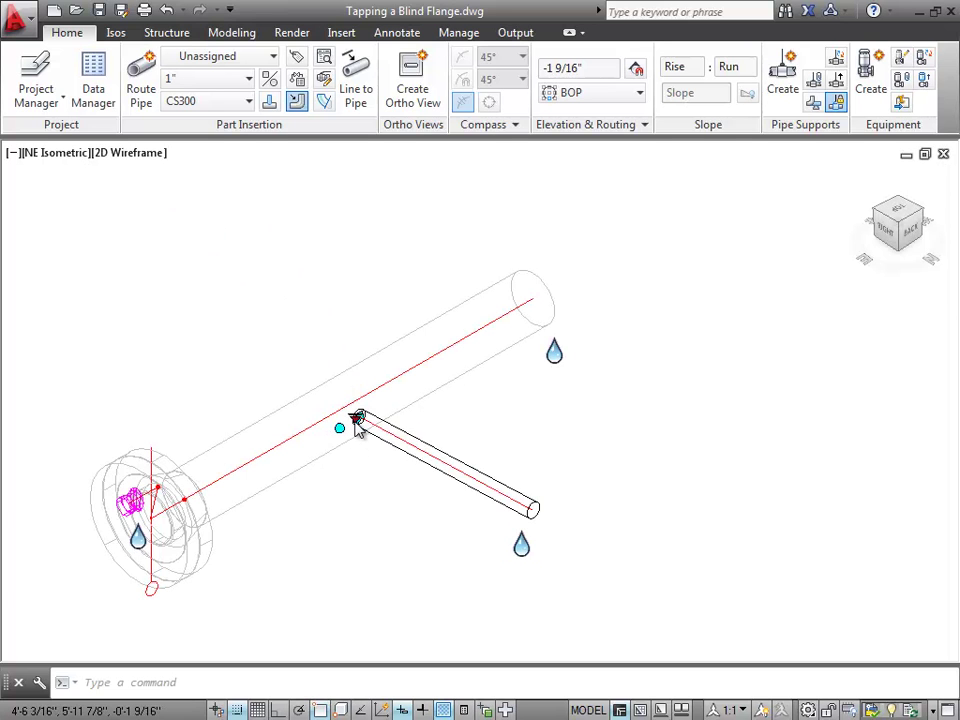
mouse_move(358, 418)
mouse_move(425, 484)
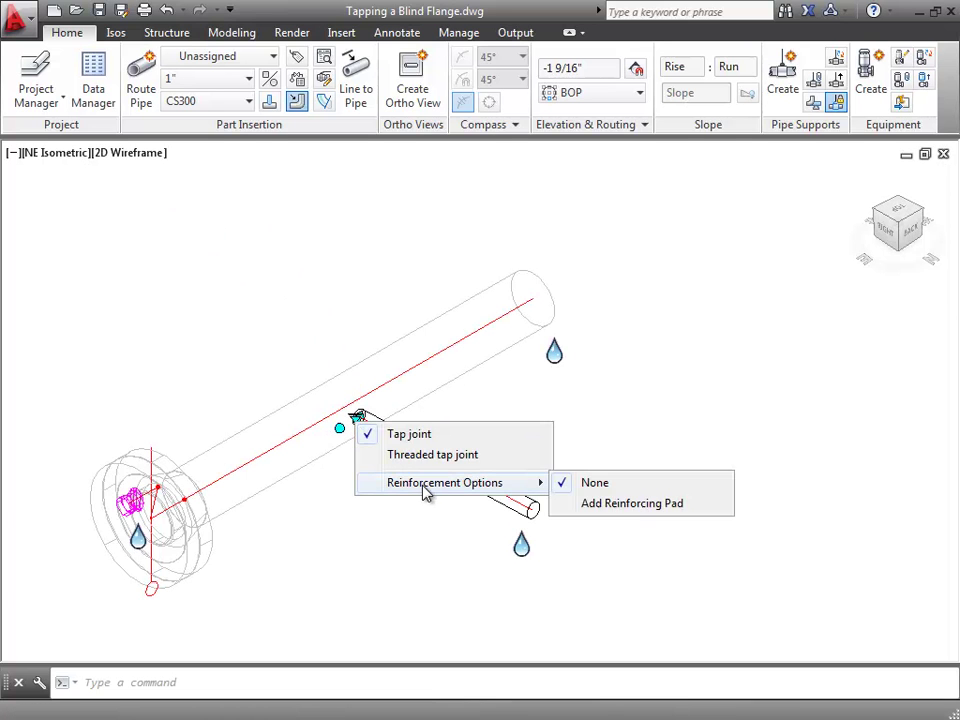
left_click(603, 515)
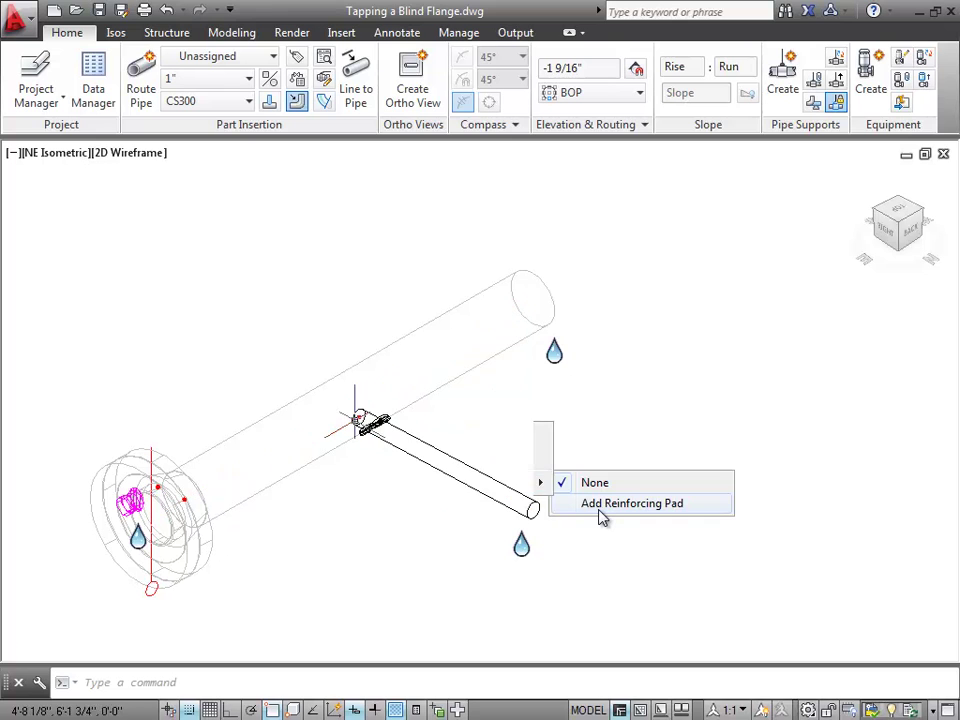
left_click(145, 155)
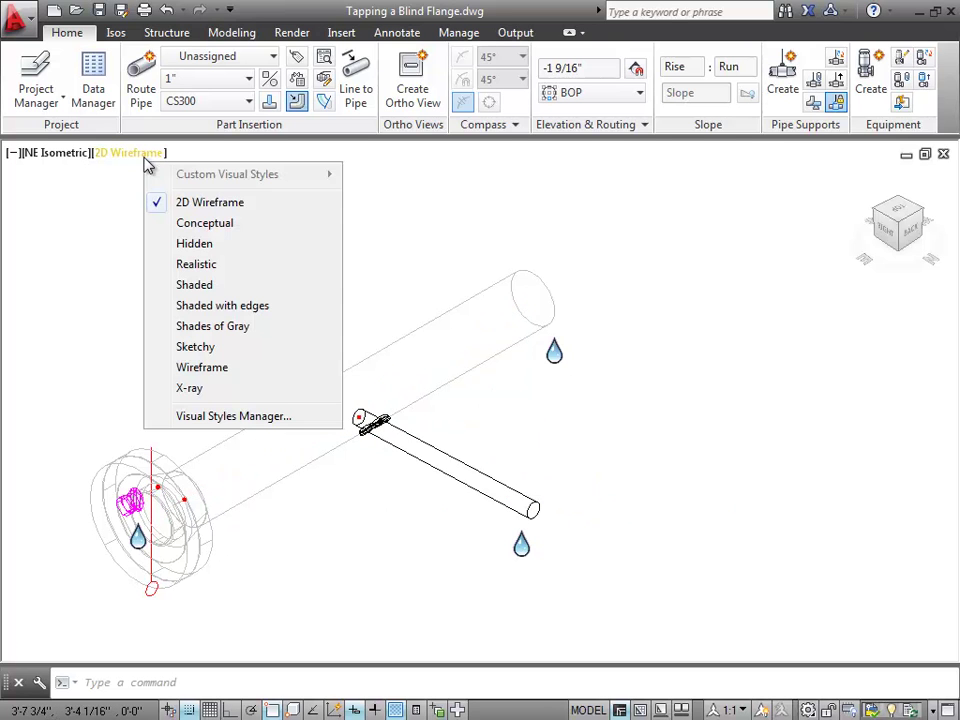
left_click(196, 264)
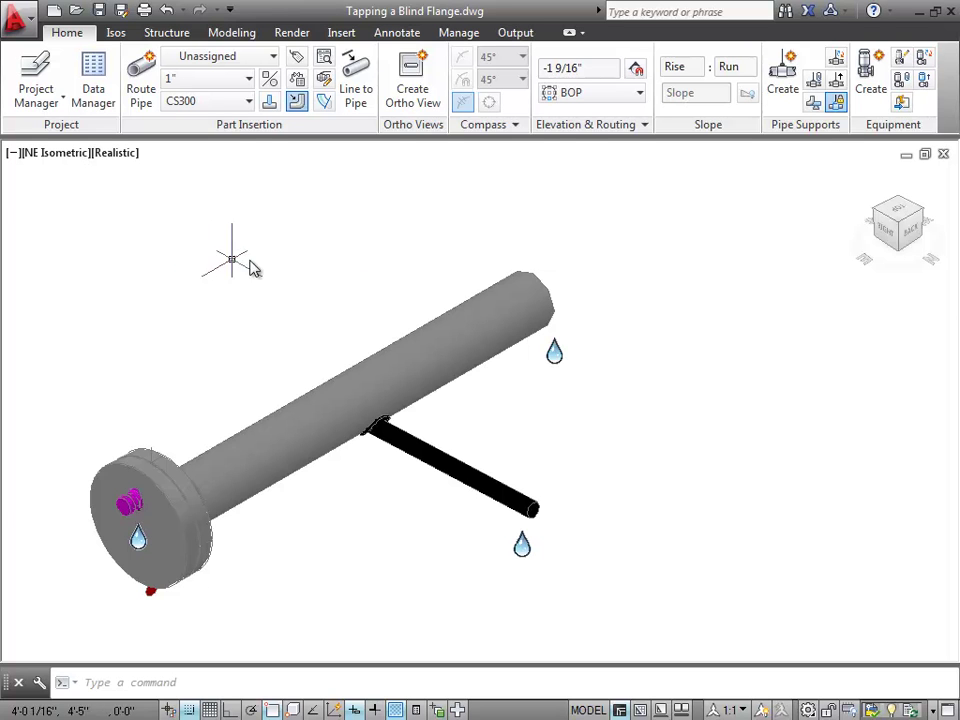
- Extend the main pipe from its end grip with a 90° pipe bend to a new point
left_click(515, 296)
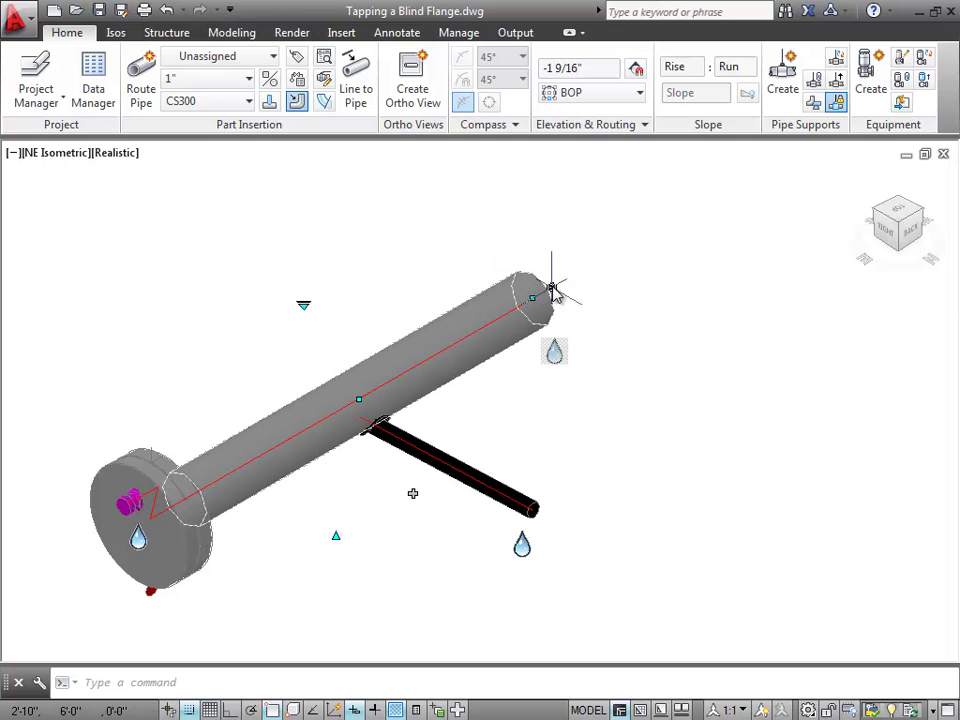
left_click(549, 289)
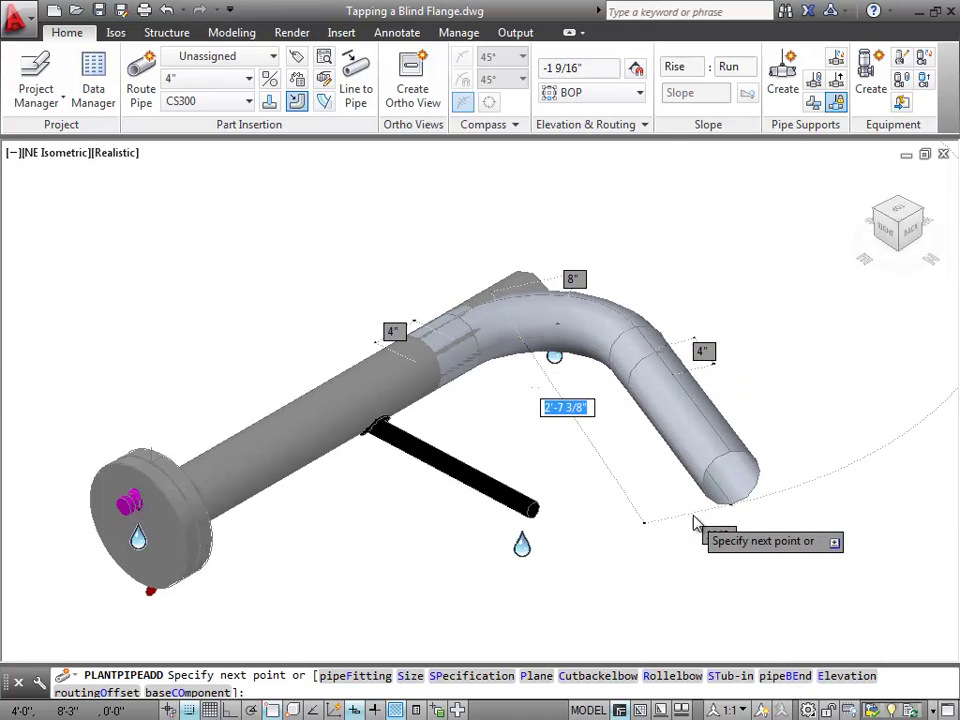
left_click(723, 428)
key("Return")
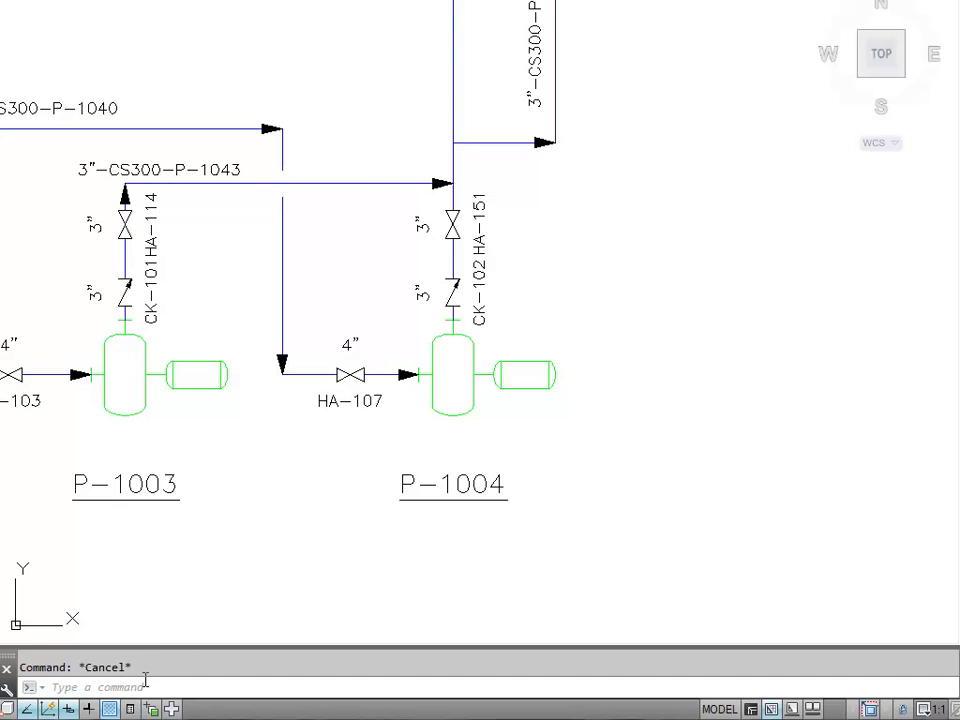
- Stretch P-1004 and its 14 connected objects down and to the right with a crossing window
type("stre")
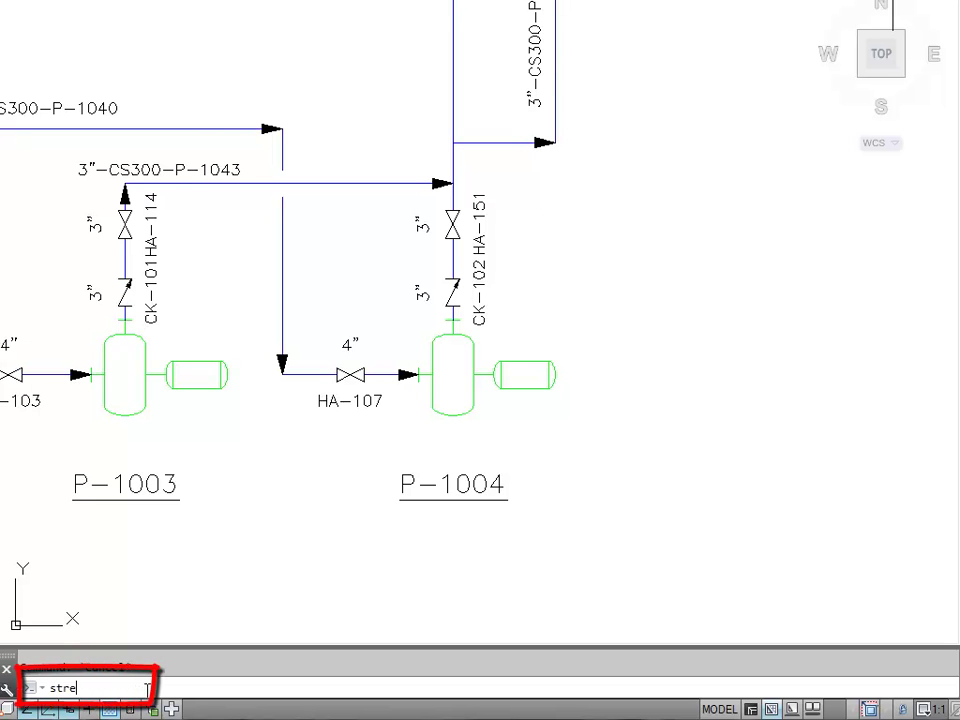
key("Return")
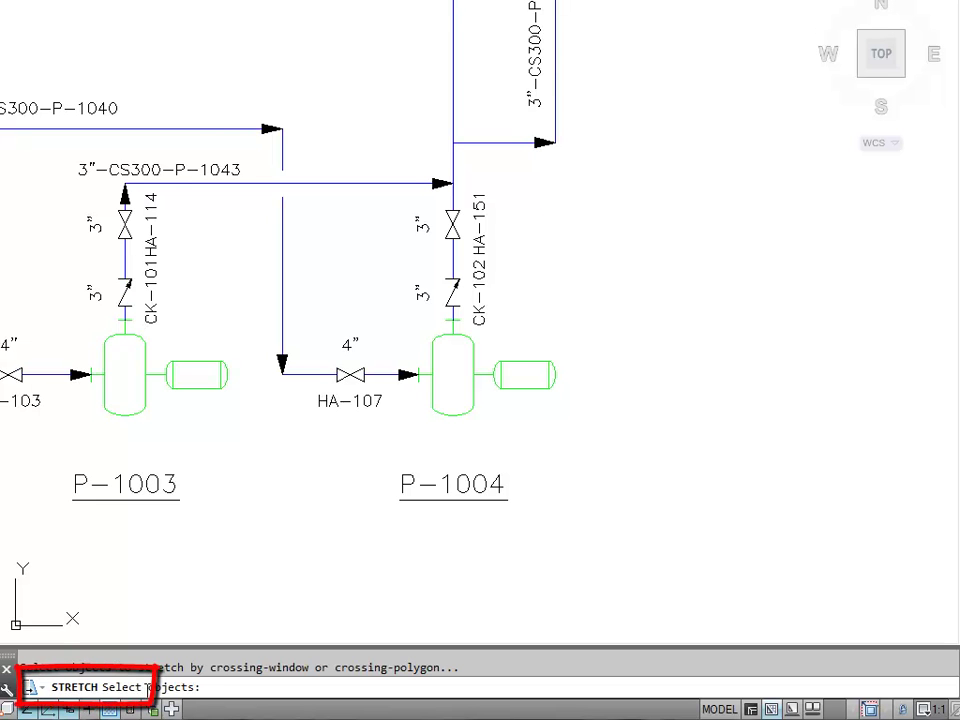
left_click(633, 493)
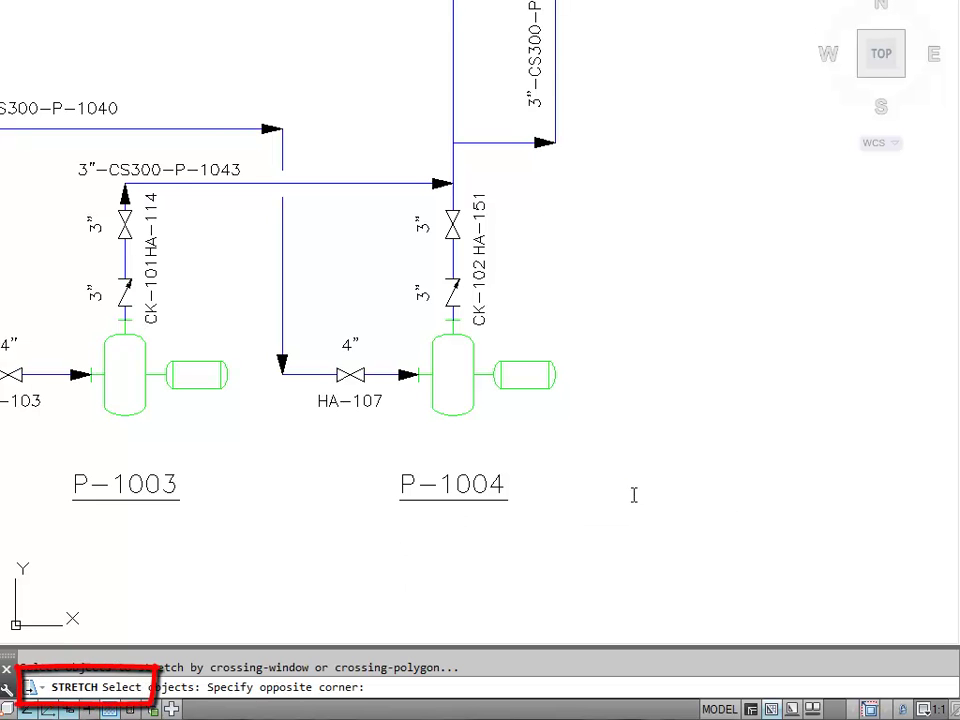
left_click(266, 231)
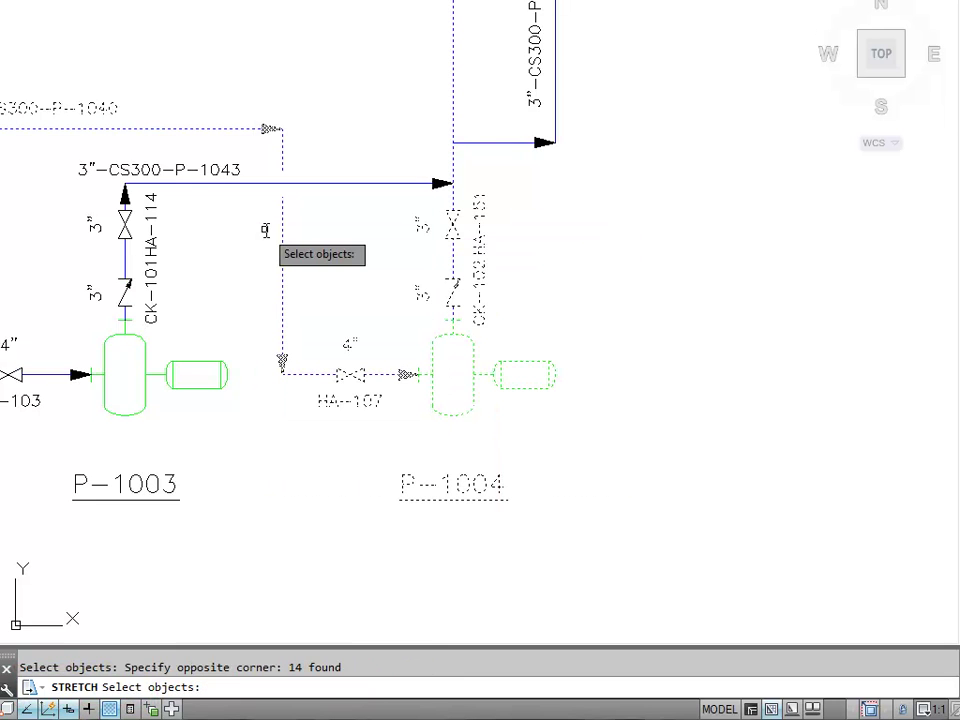
key("Return")
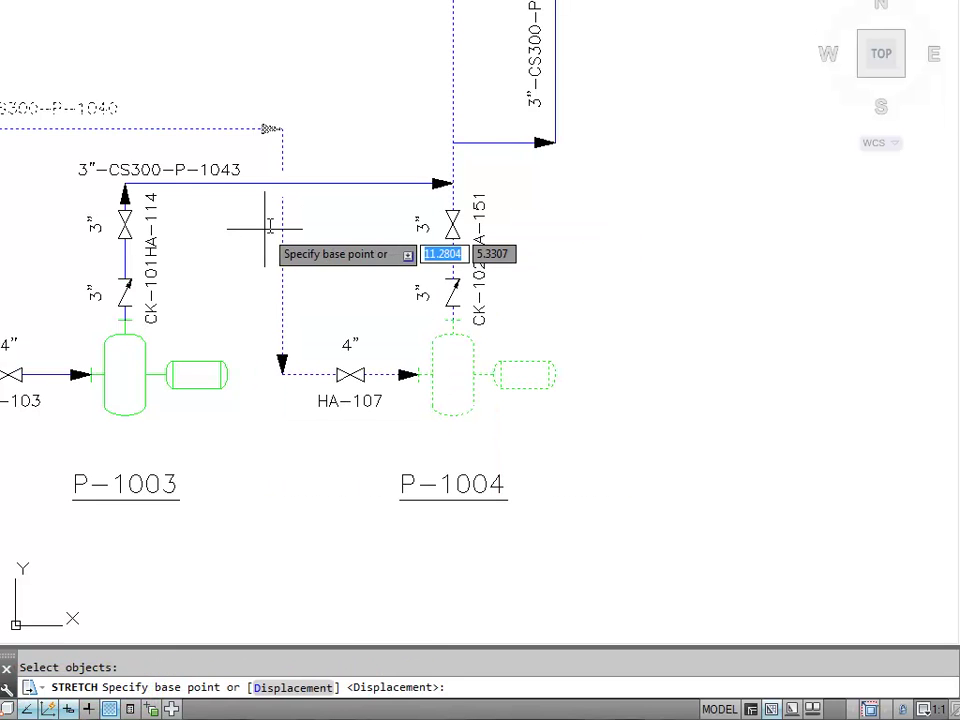
left_click(352, 481)
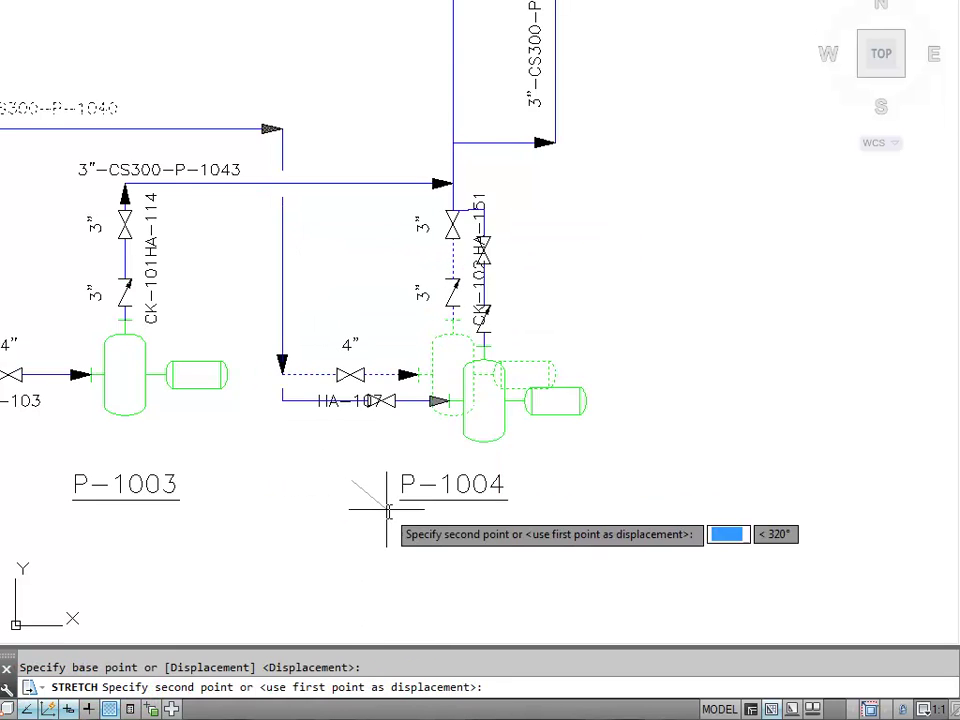
left_click(466, 574)
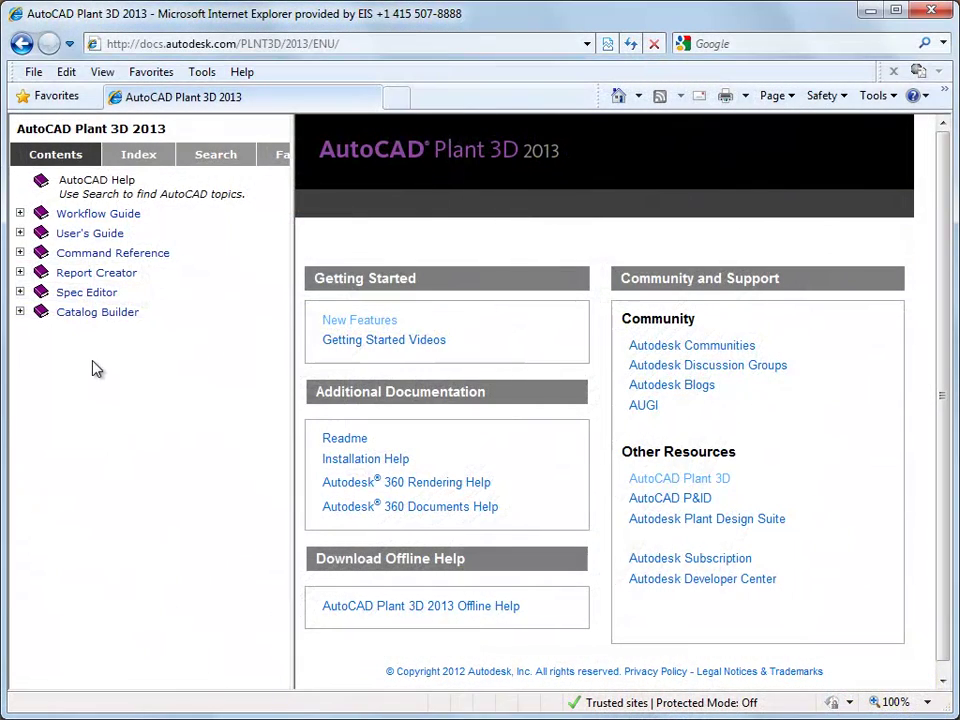
- Show the Catalog Builder Introduction help page, scrolled down to its Videos section
left_click(20, 312)
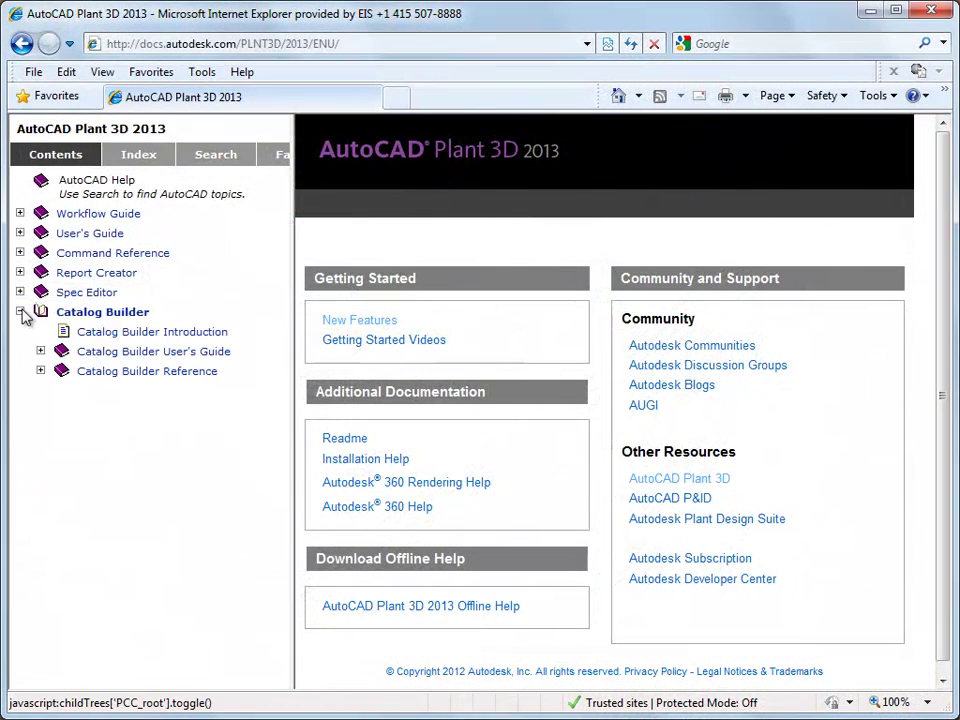
left_click(113, 332)
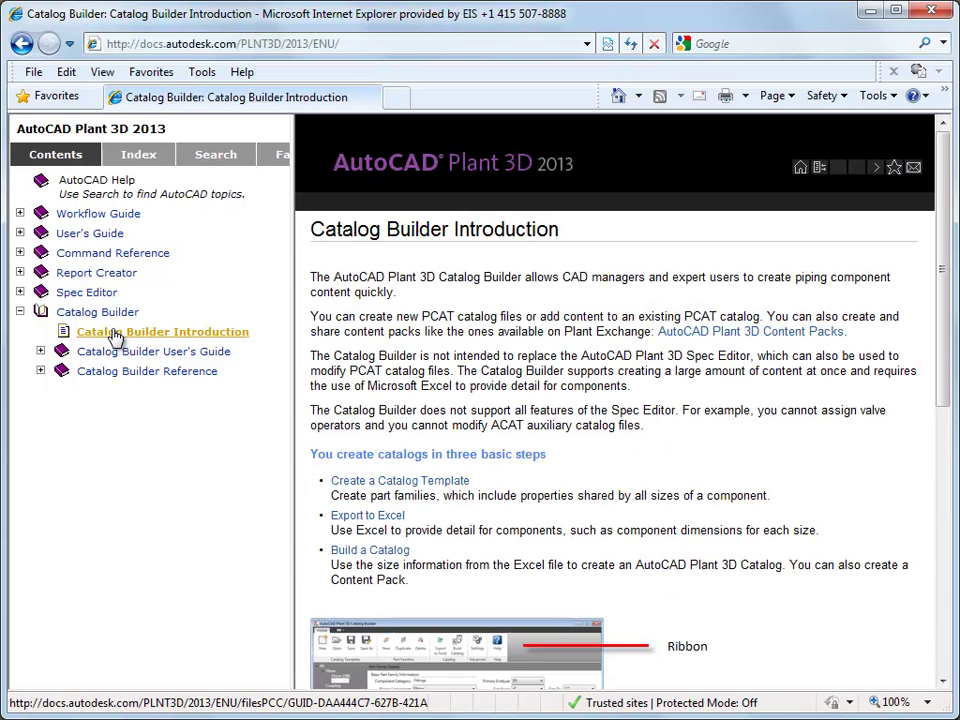
left_click_drag(940, 401, 941, 594)
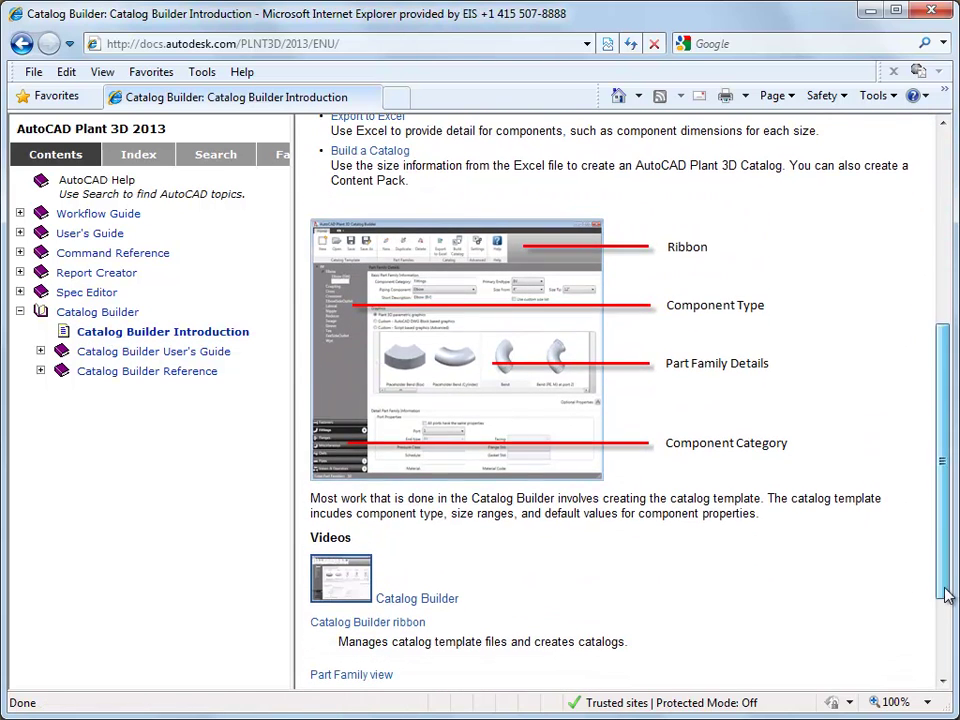